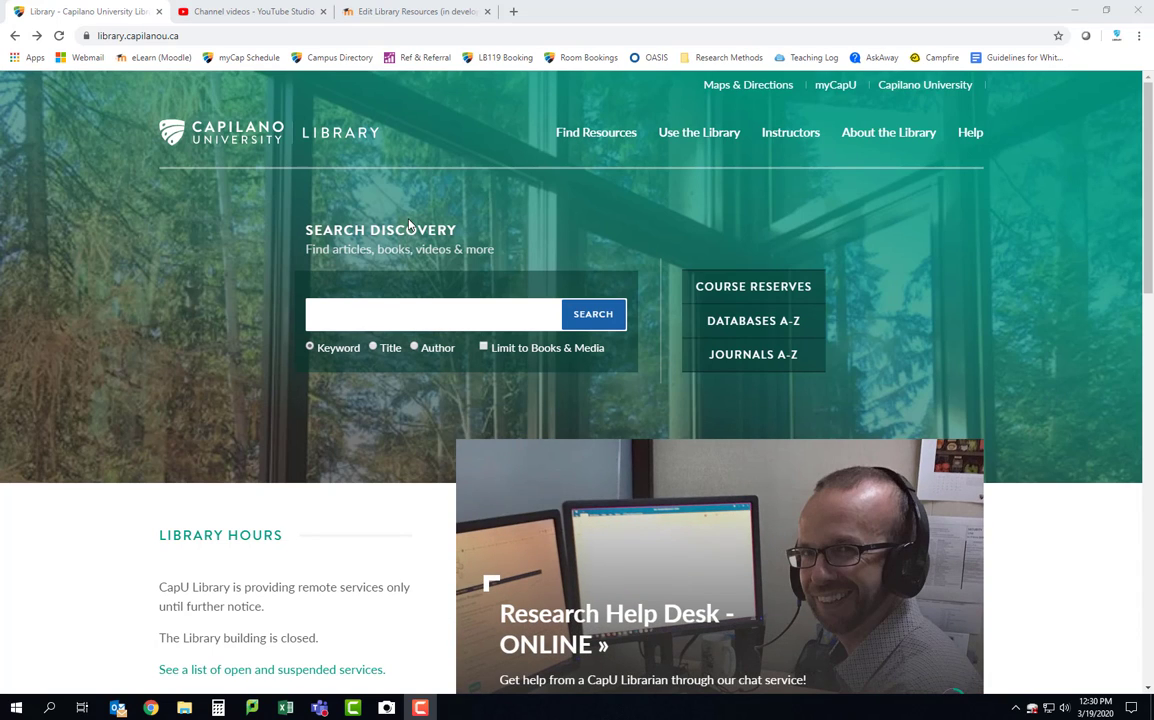
# Step: Search Google for 'capilano library' and open the Capilano University Library homepage from the results
pyautogui.click(358, 33)
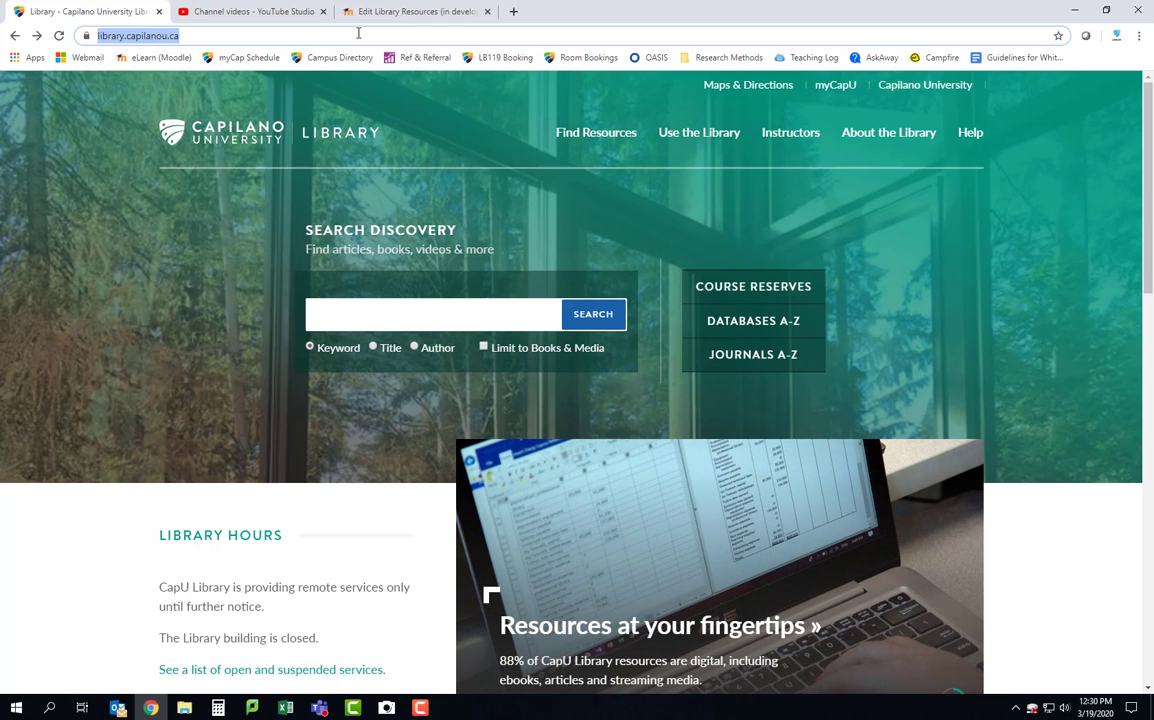
pyautogui.write('capilano')
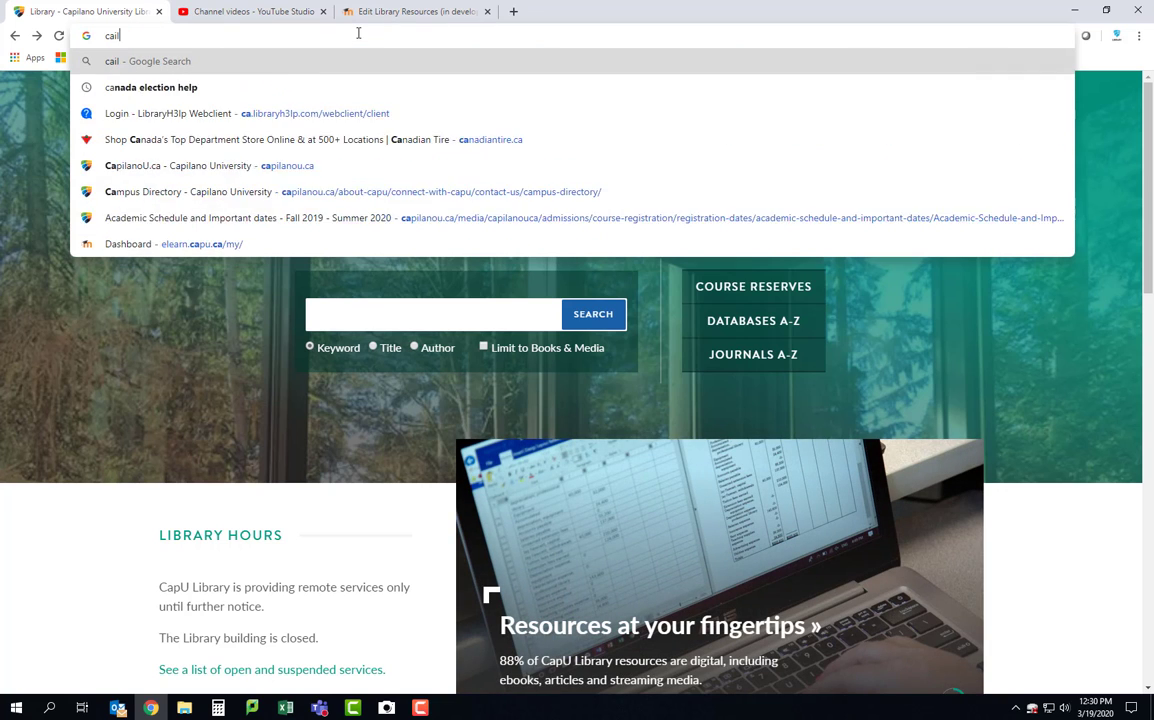
pyautogui.write('capilano library')
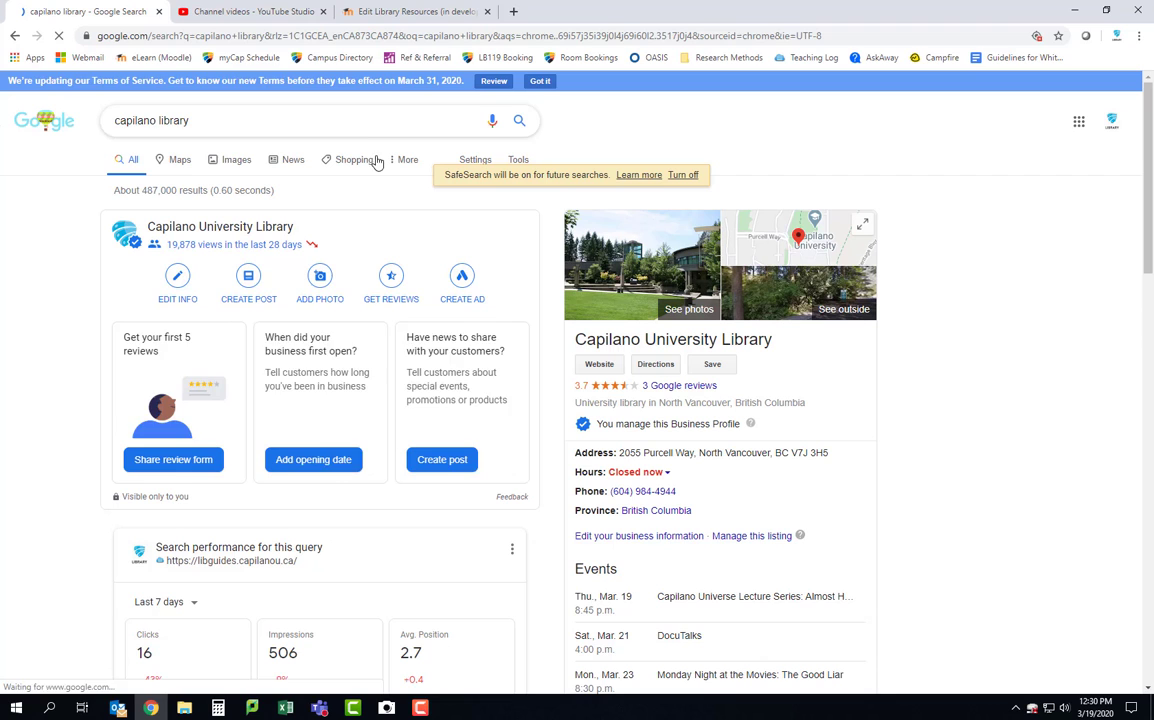
pyautogui.scroll(-3, 257, 458)
pyautogui.scroll(-2, 257, 458)
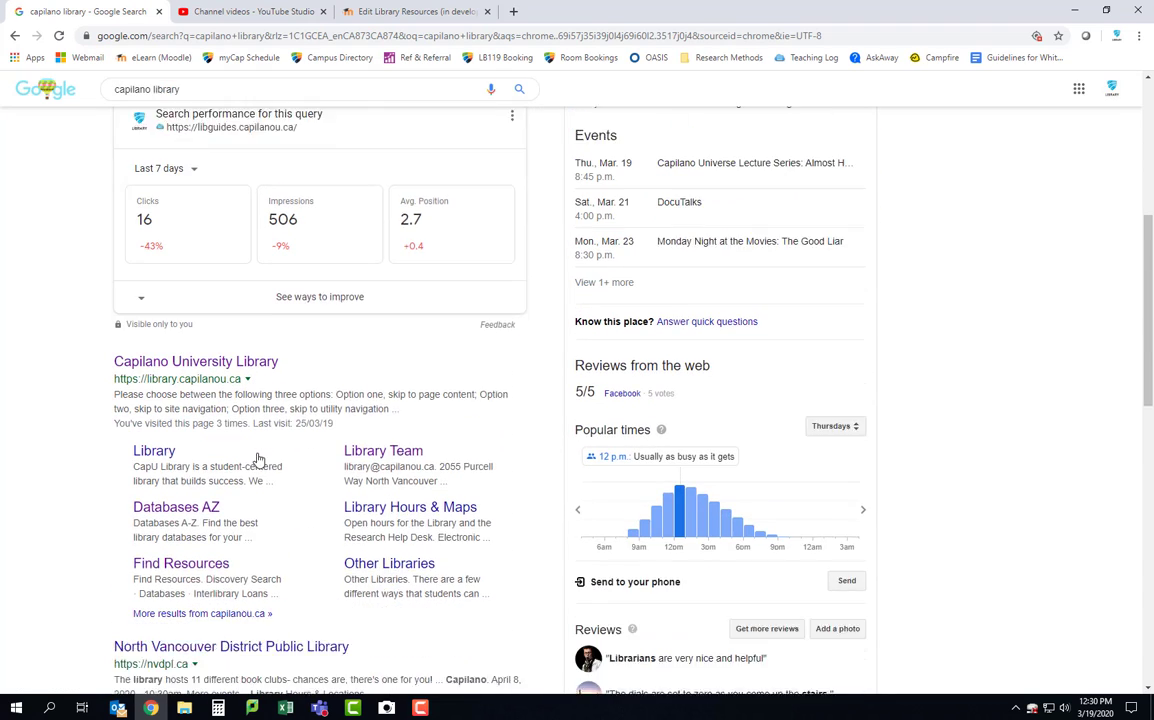
pyautogui.click(203, 318)
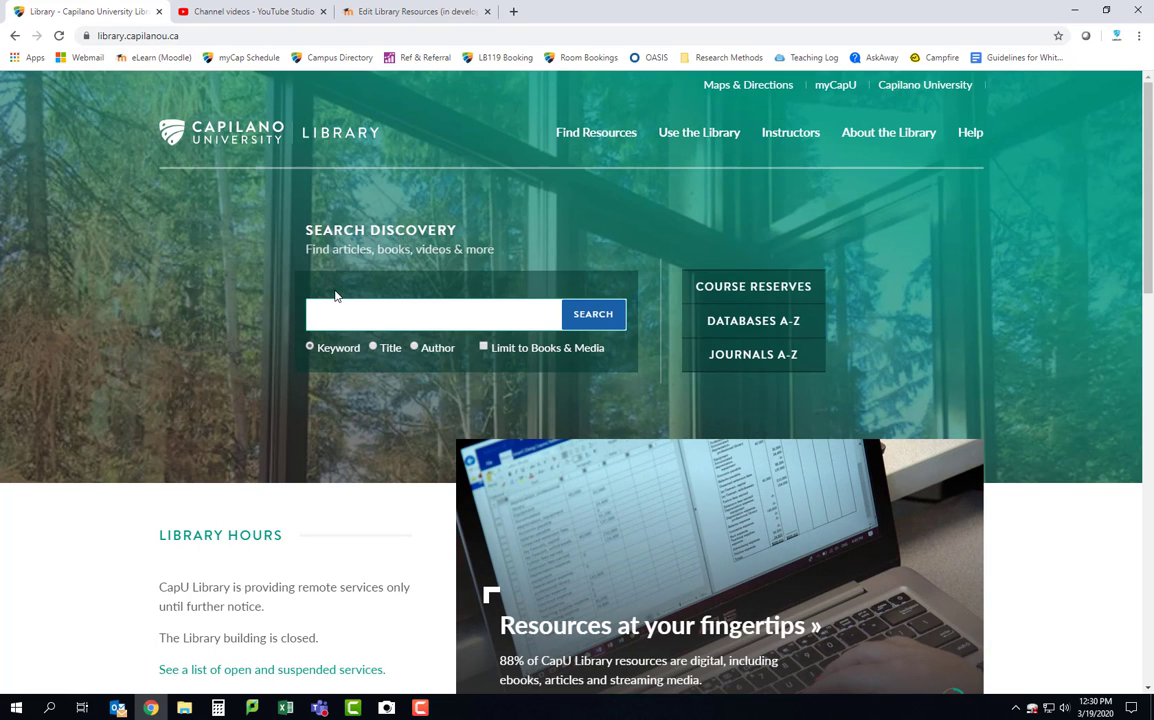
# Step: Enter the query "public art" community in the Search Discovery box
pyautogui.click(353, 309)
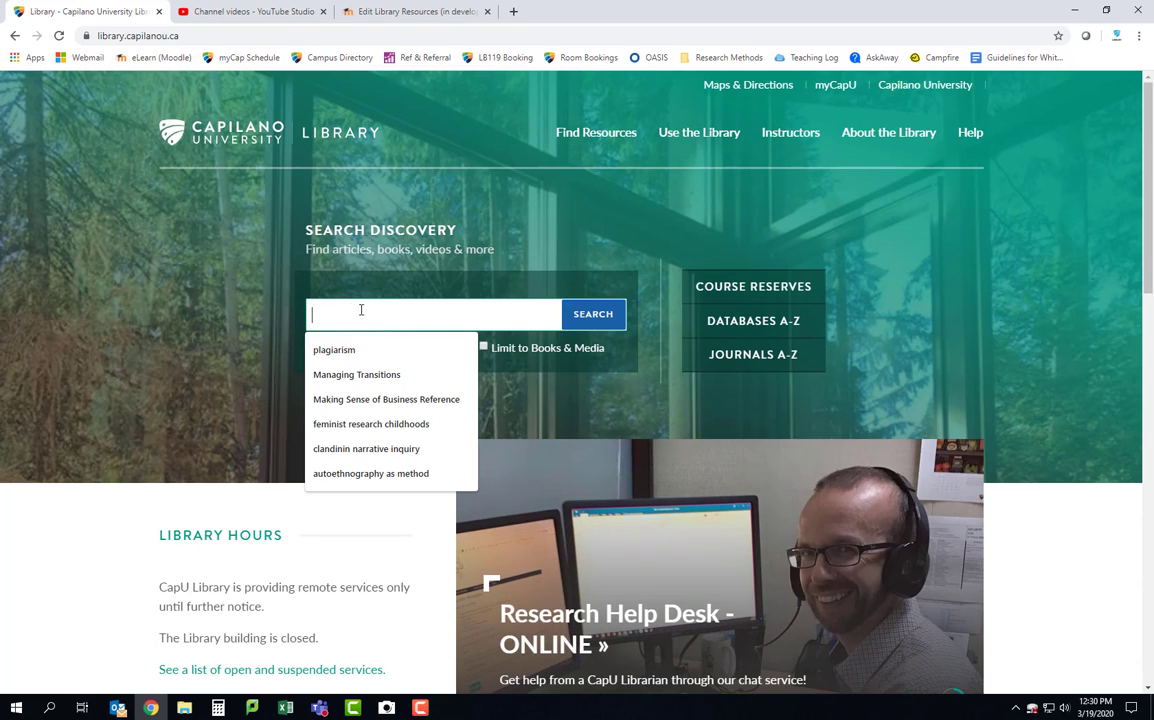
pyautogui.click(341, 277)
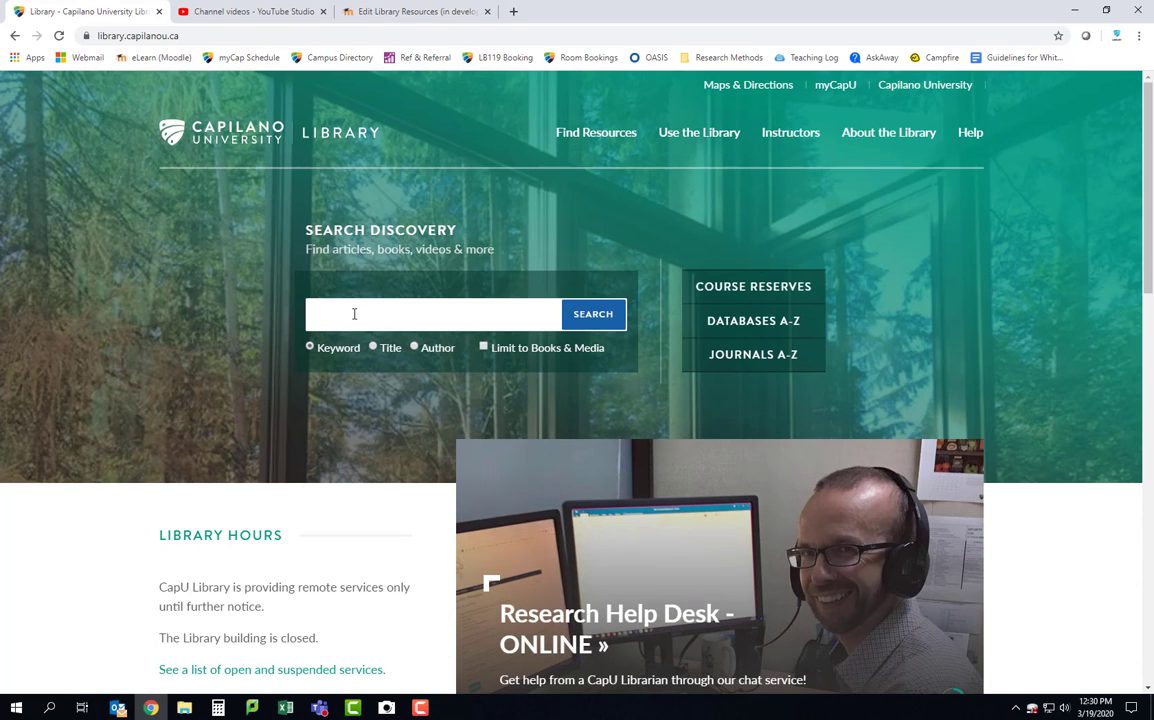
pyautogui.click(514, 318)
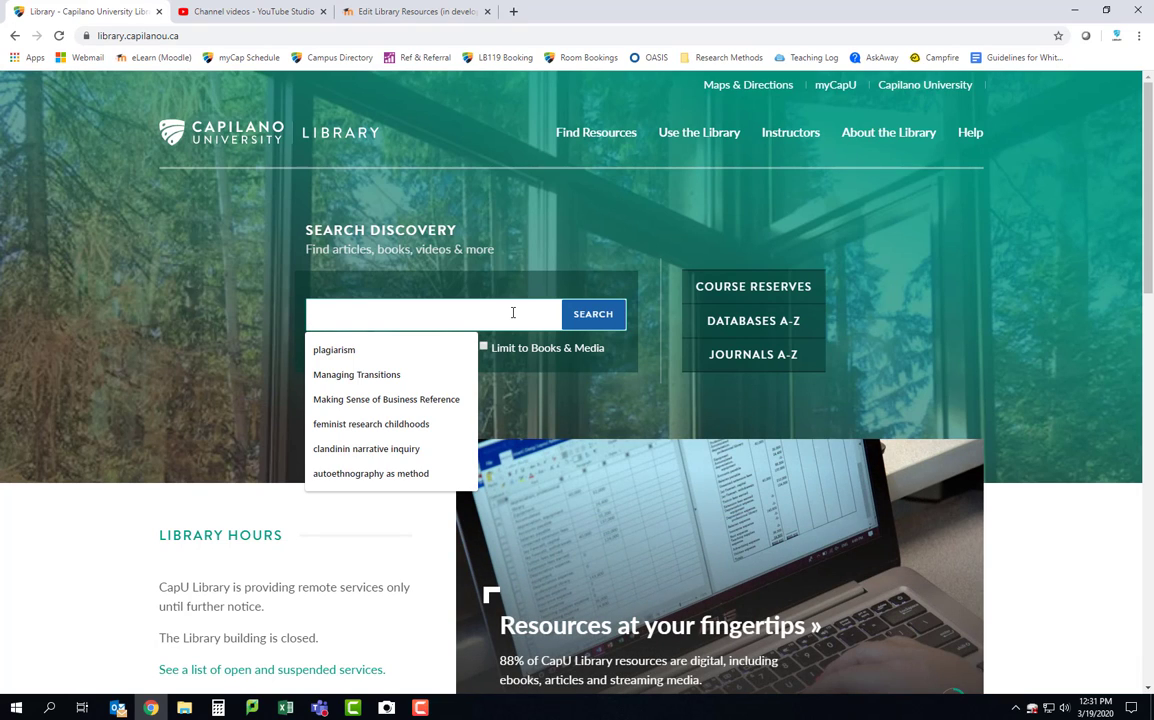
pyautogui.write('"bibl')
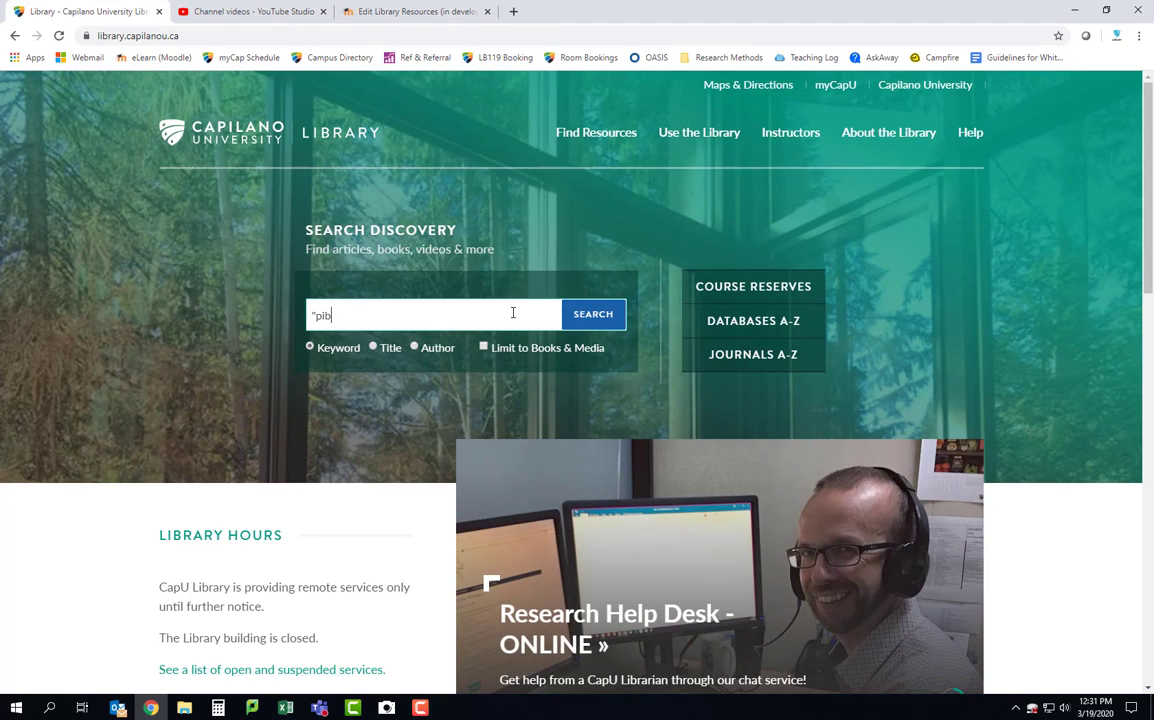
pyautogui.press('BackSpace')
pyautogui.press('BackSpace')
pyautogui.press('BackSpace')
pyautogui.write('ublic ')
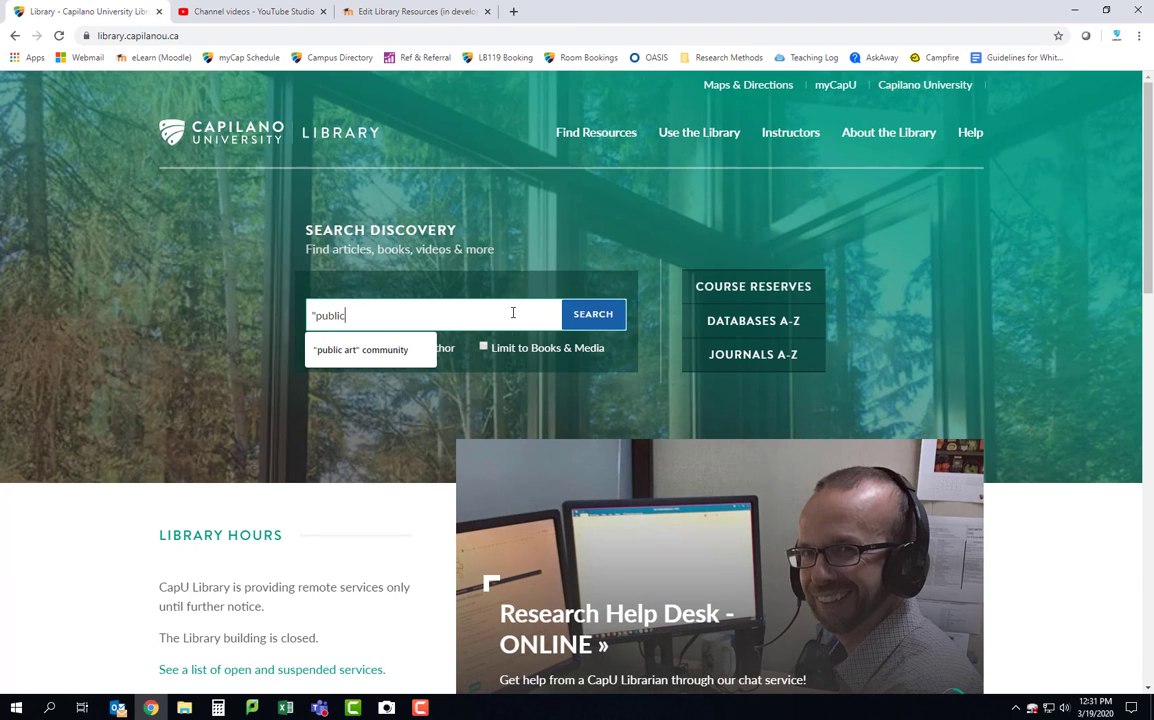
pyautogui.write('art"')
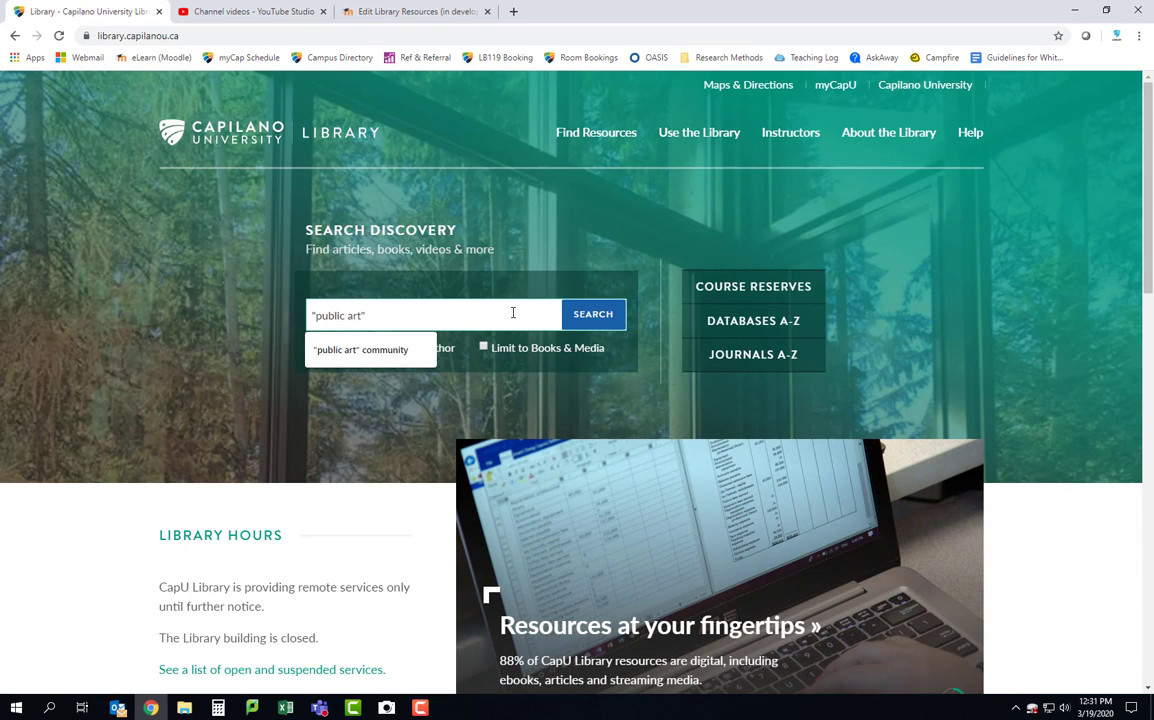
pyautogui.write(' community')
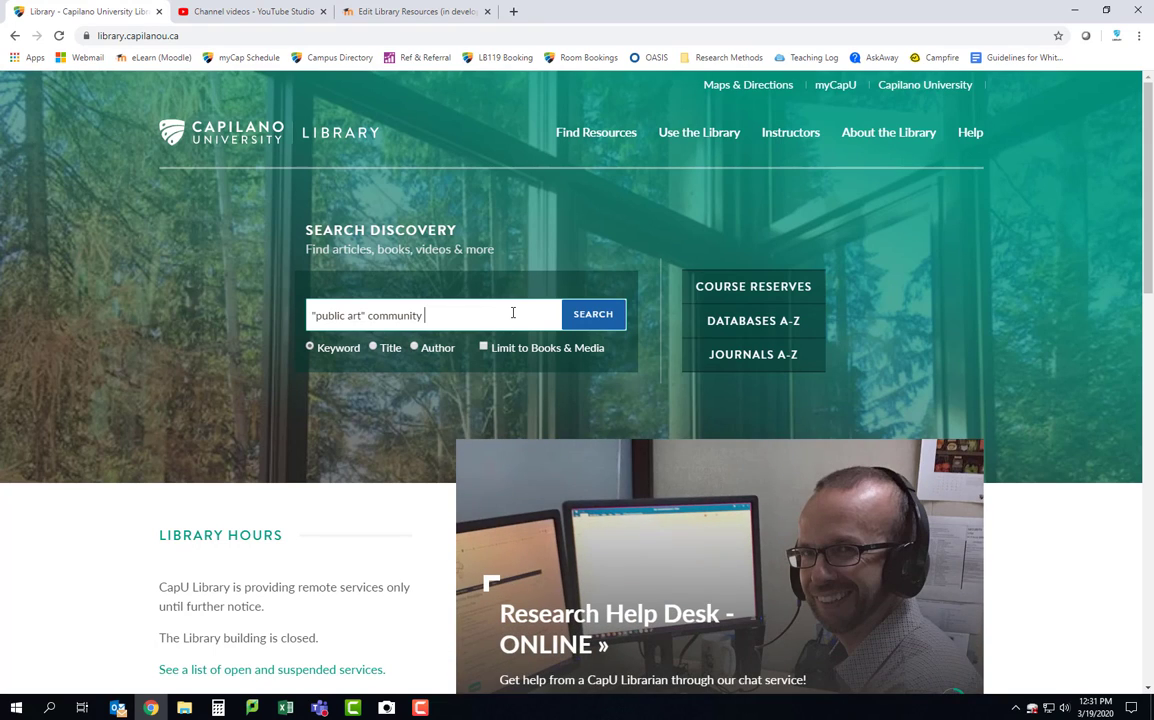
# Step: Run the "public art" community search and note the 36,608 results found
pyautogui.click(575, 314)
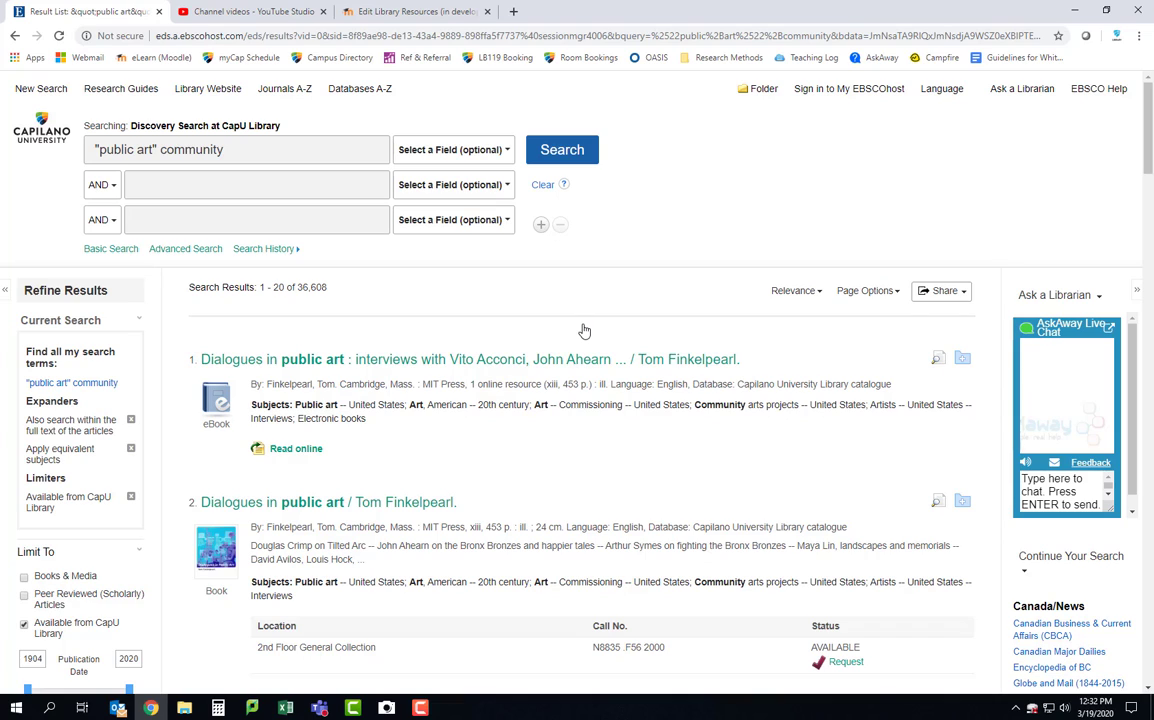
pyautogui.doubleClick(310, 288)
pyautogui.click(337, 298)
pyautogui.click(226, 149)
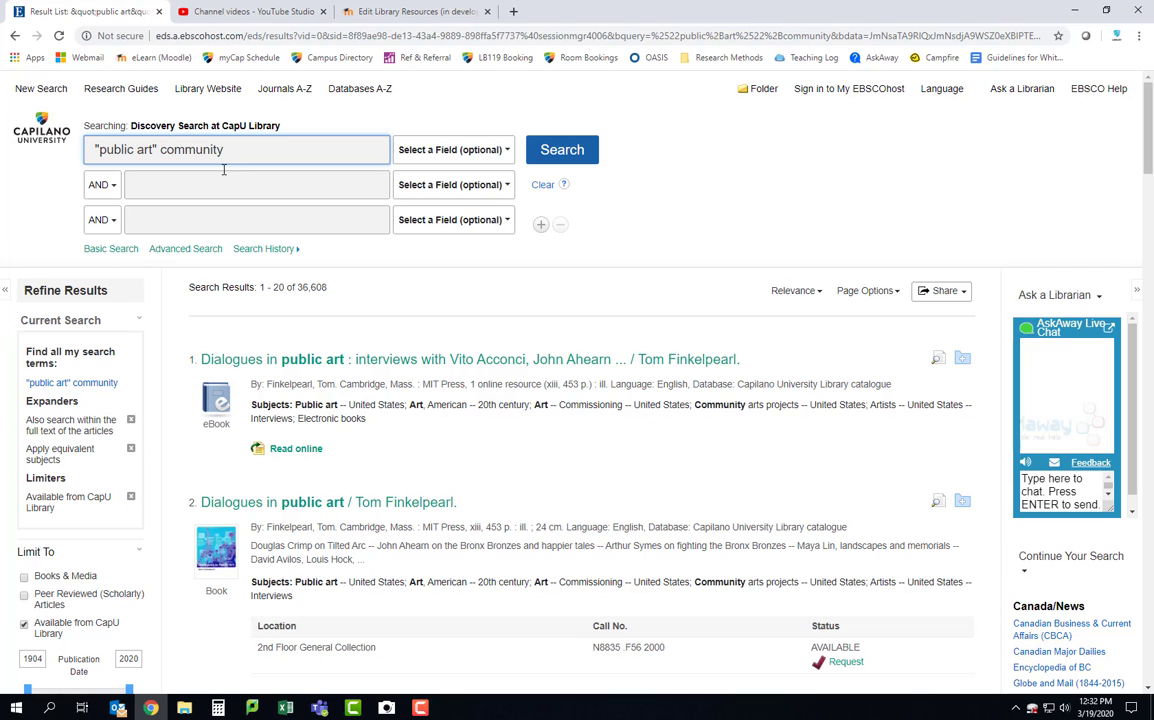
pyautogui.scroll(-3, 281, 265)
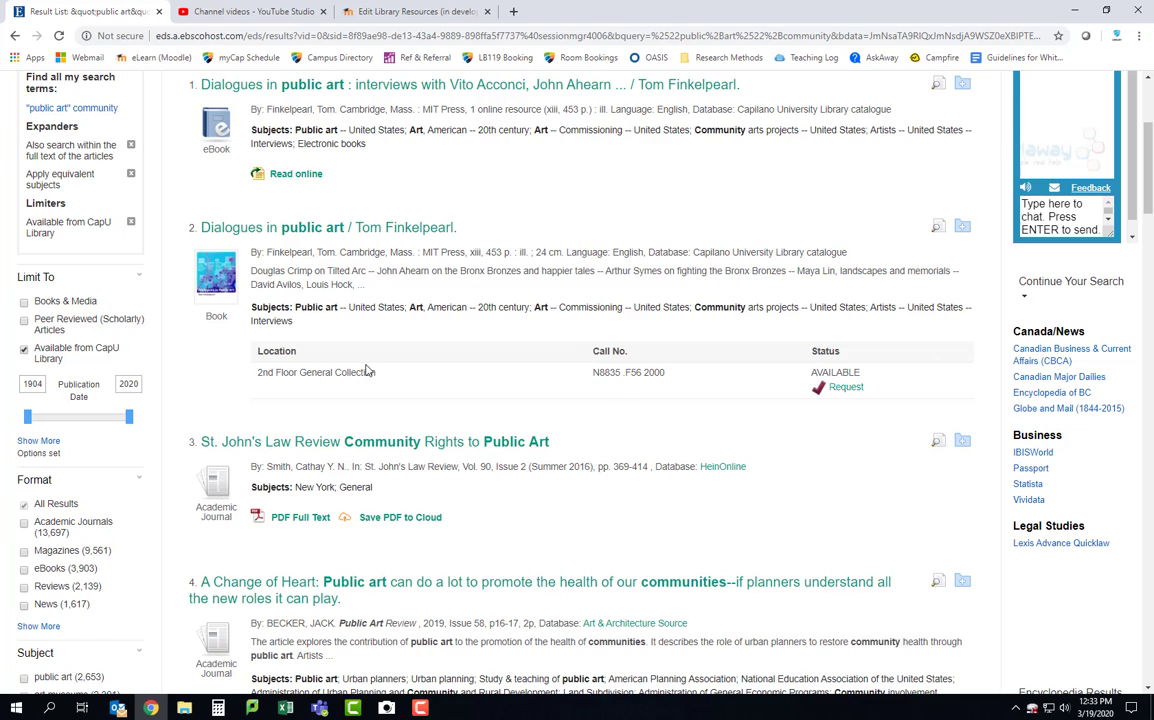
# Step: Highlight the 2nd Floor General Collection location of Dialogues in public art
pyautogui.moveTo(258, 375); pyautogui.dragTo(379, 382)
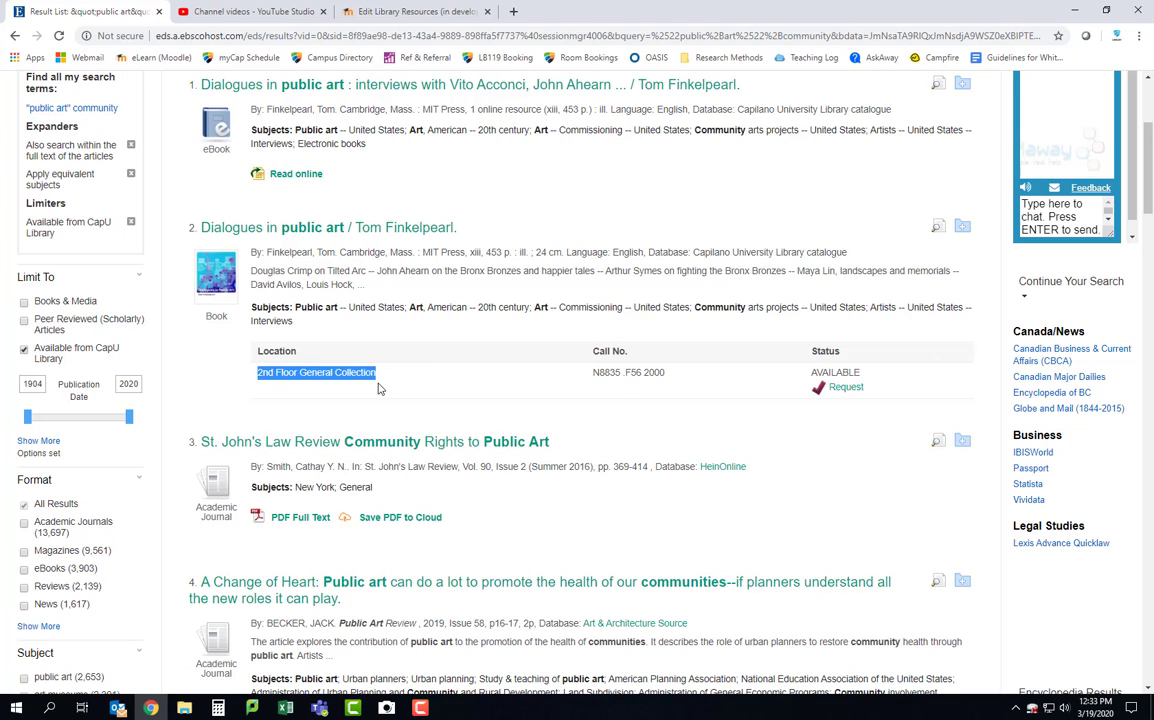
pyautogui.click(385, 383)
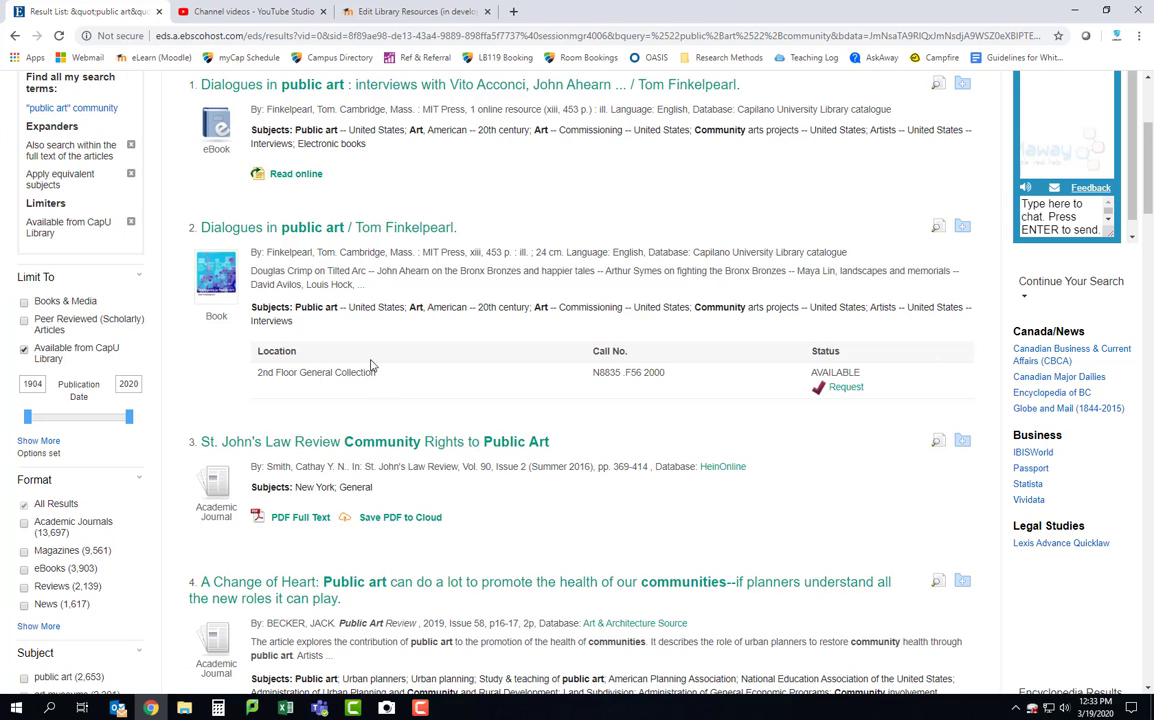
# Step: Open the Dialogues in public art record and highlight a chapter in its Content Notes
pyautogui.click(325, 236)
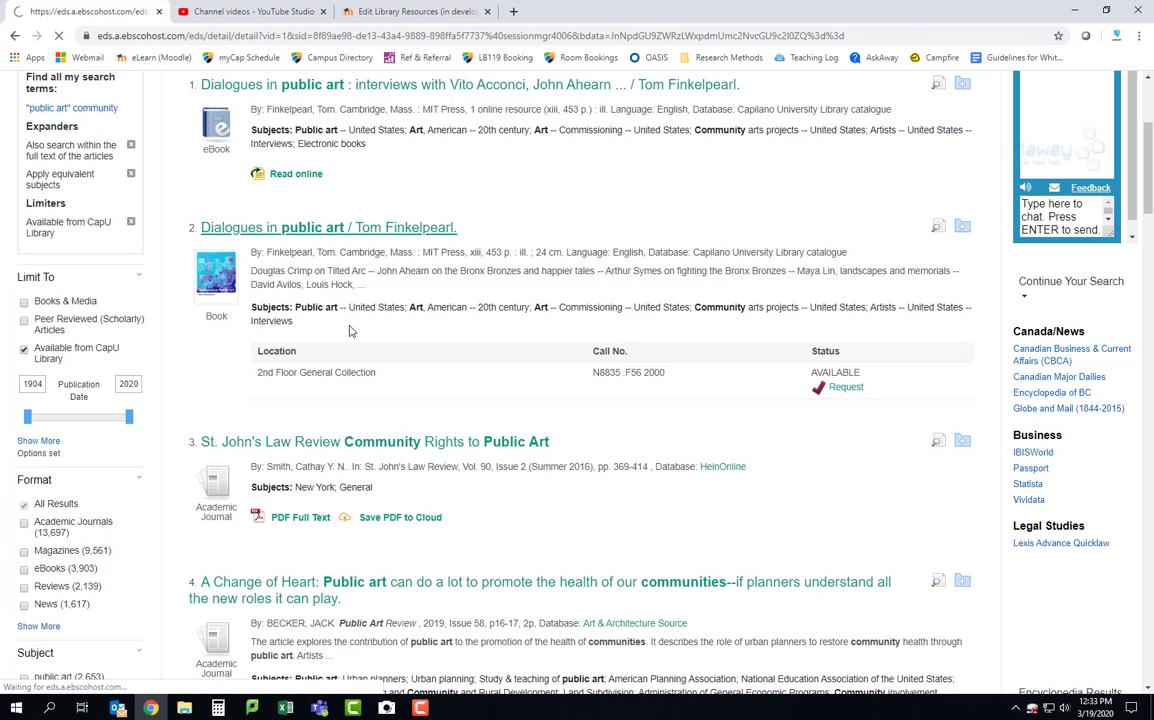
pyautogui.scroll(-2, 350, 332)
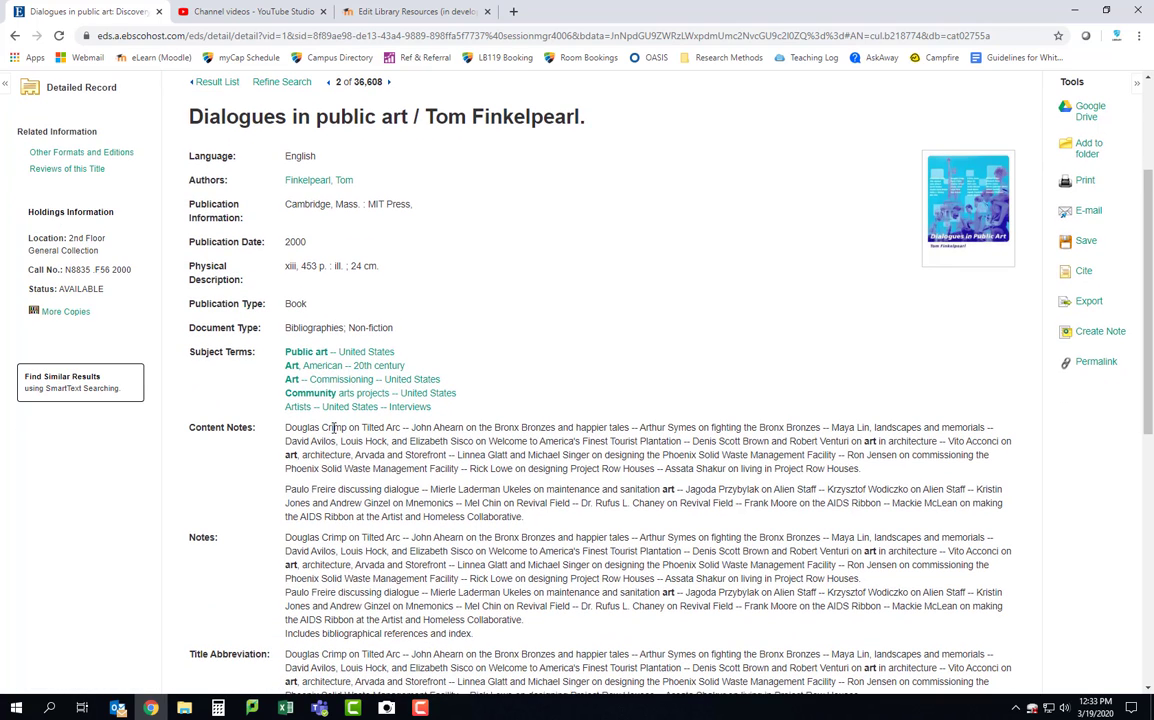
pyautogui.moveTo(285, 427); pyautogui.dragTo(628, 428)
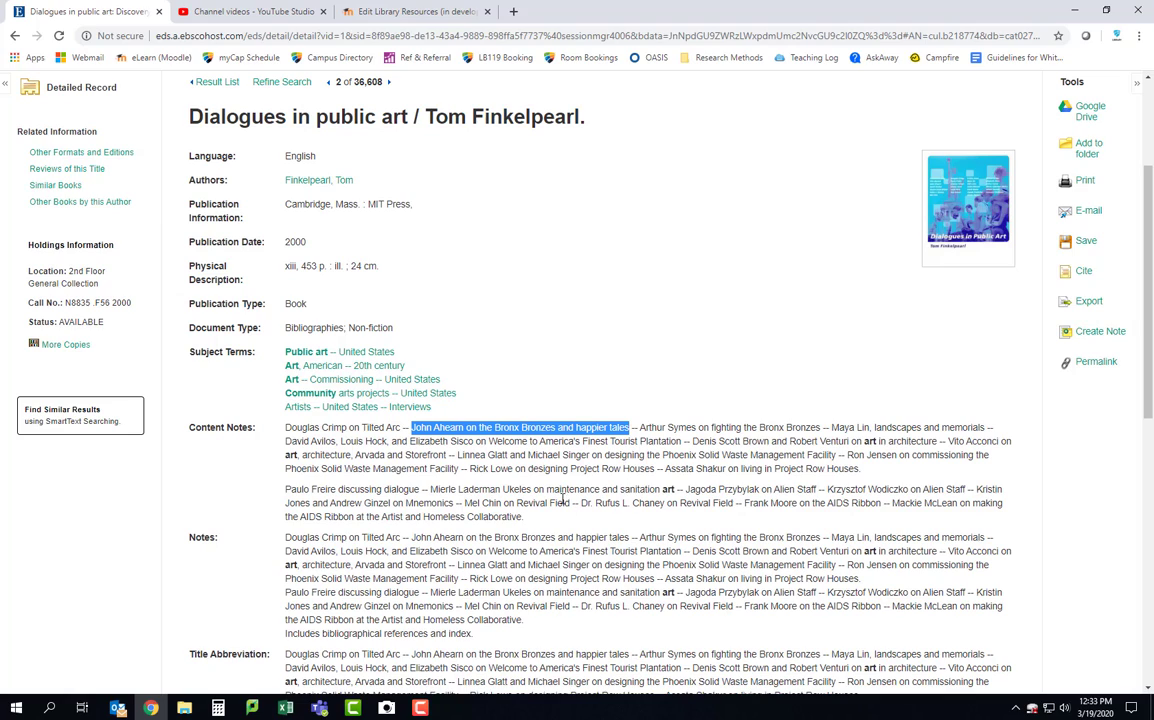
pyautogui.scroll(-5, 562, 497)
# Step: Return from the Dialogues in public art record to the search results list
pyautogui.scroll(3, 551, 500)
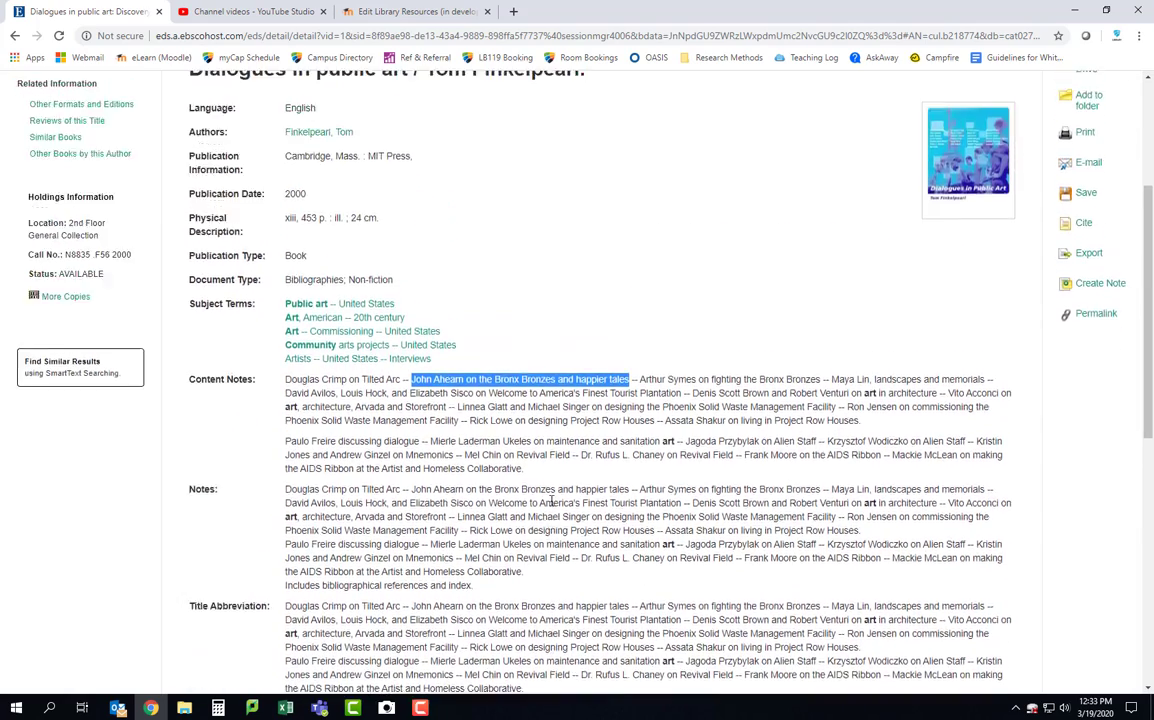
pyautogui.scroll(3, 551, 500)
pyautogui.scroll(1, 340, 368)
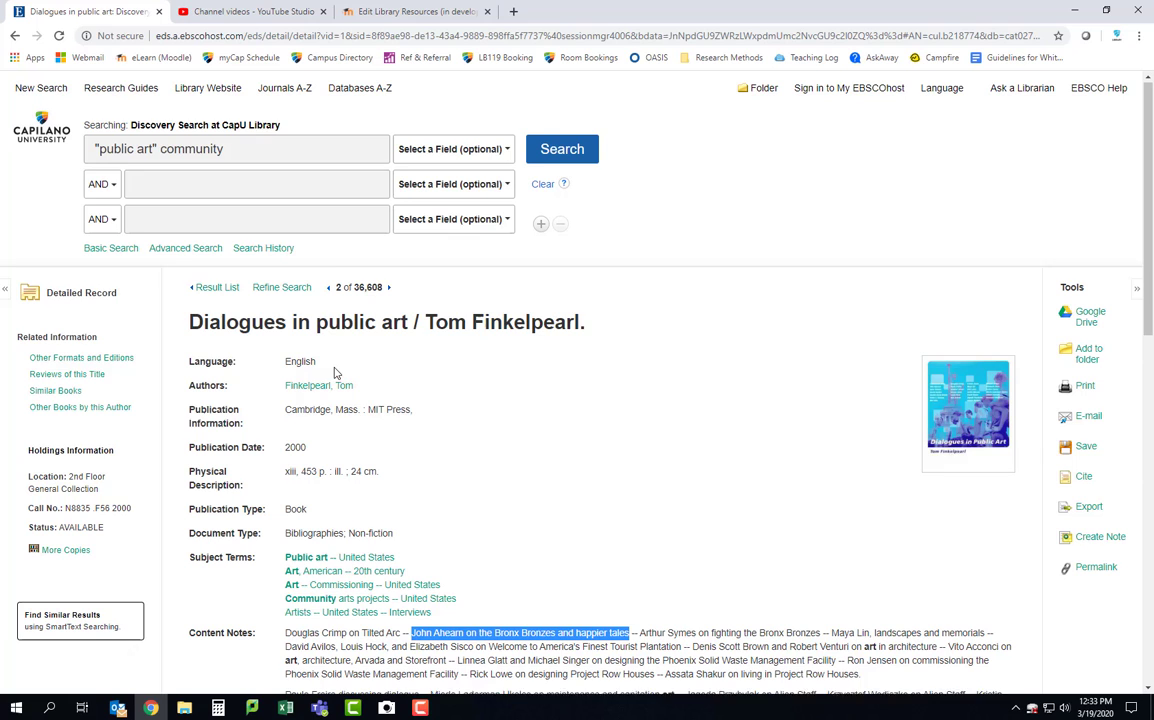
pyautogui.click(11, 37)
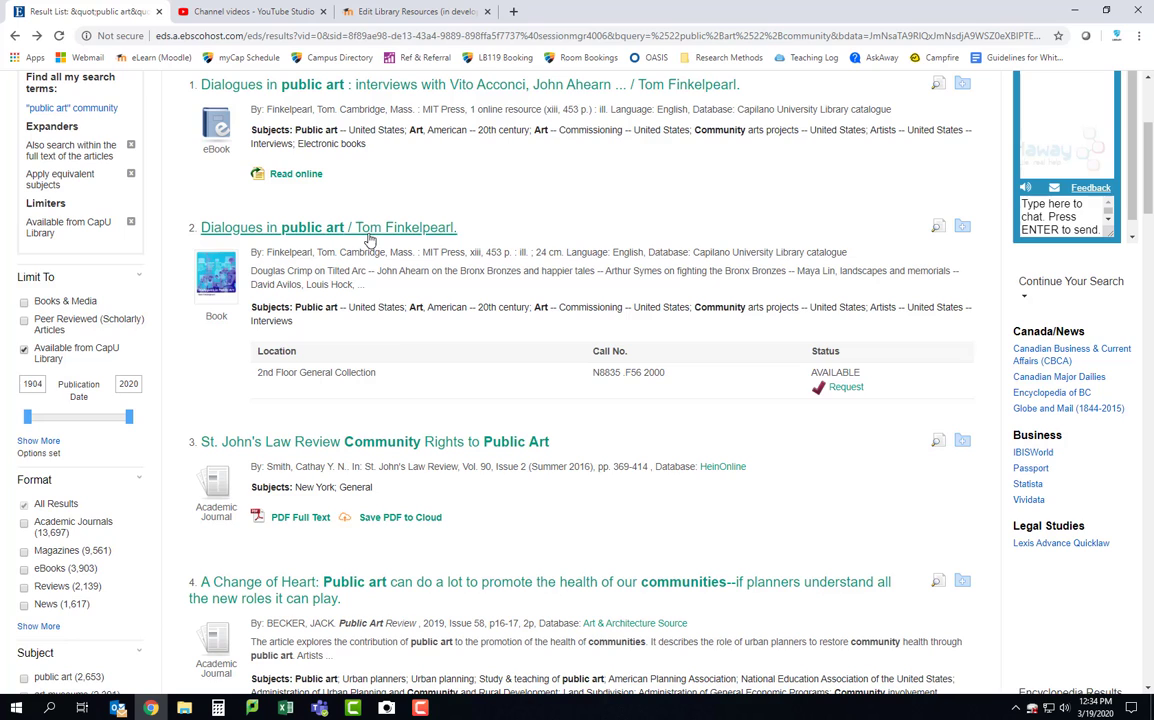
# Step: Scroll down the result list toward result 4, 'A Change of Heart'
pyautogui.scroll(-5, 380, 398)
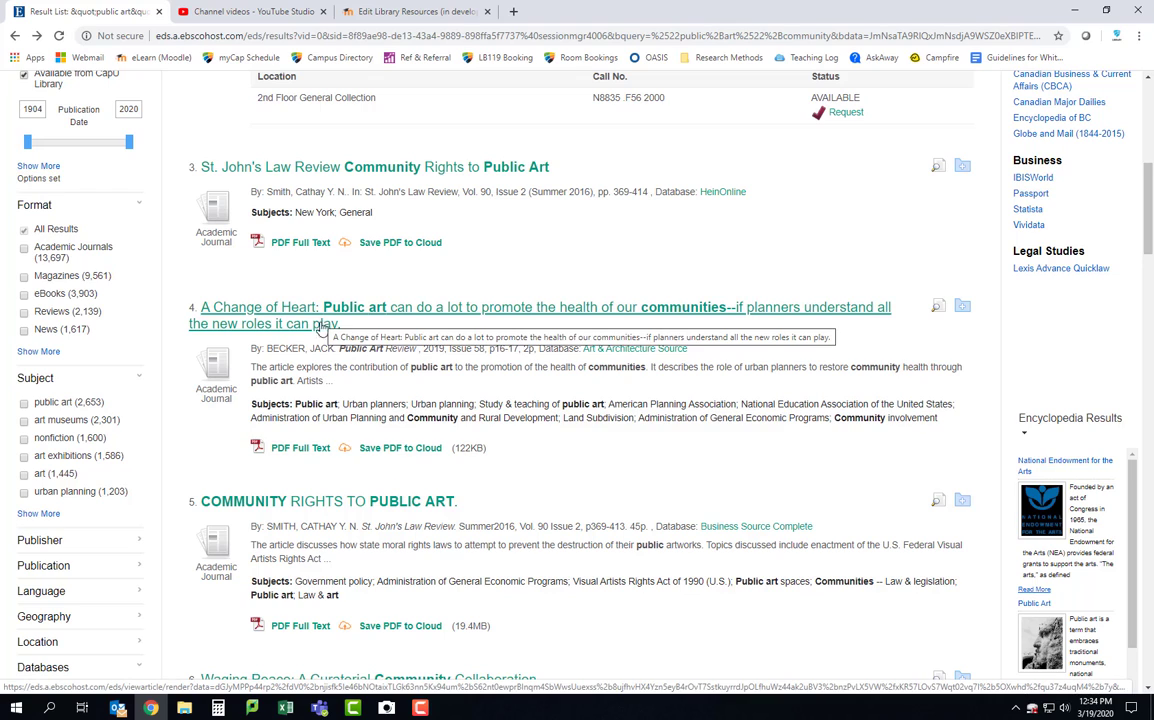
pyautogui.click(284, 319)
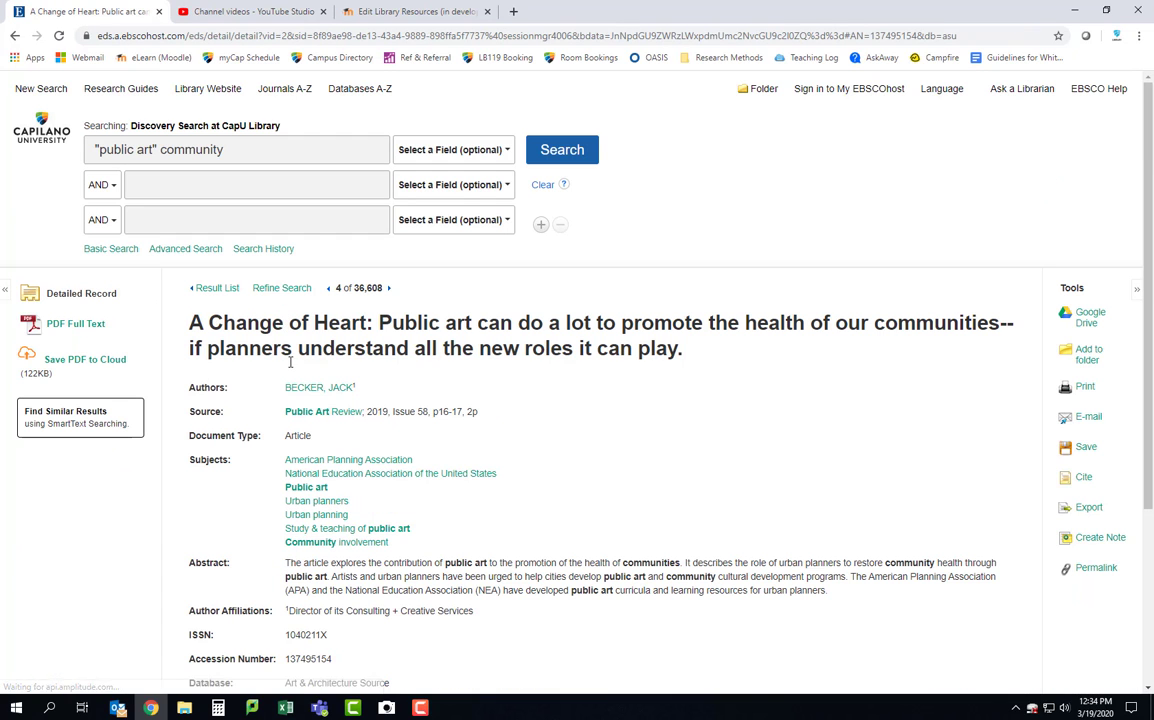
pyautogui.scroll(-2, 292, 376)
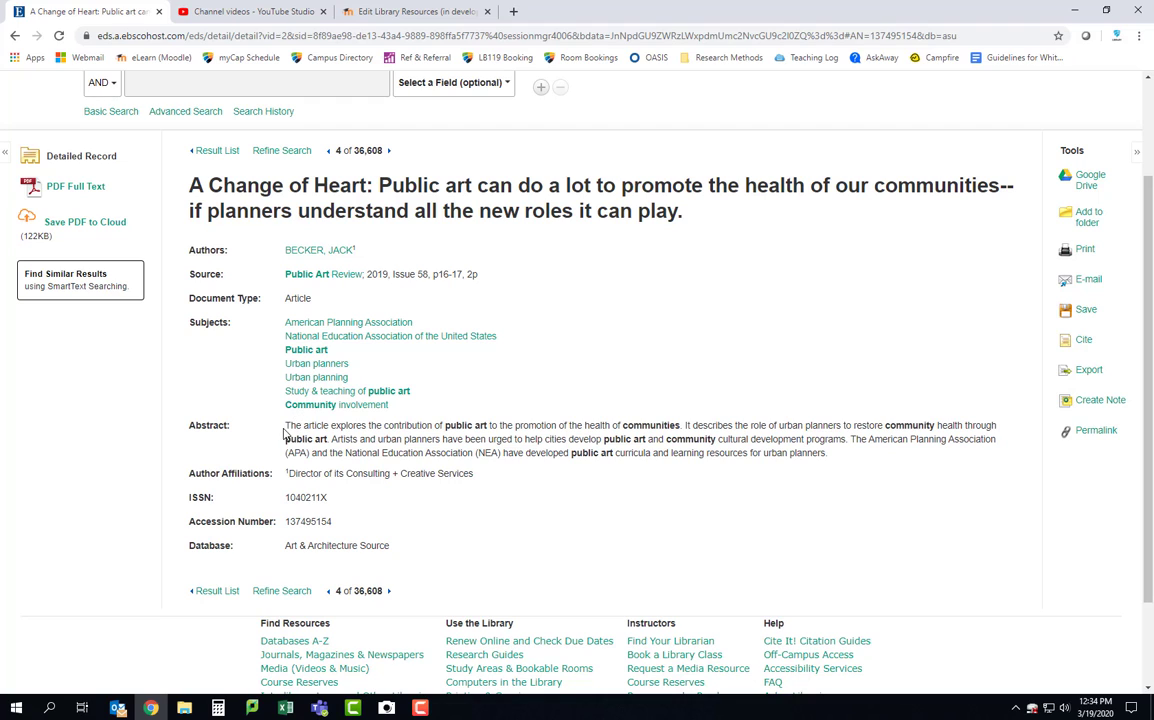
pyautogui.moveTo(284, 432); pyautogui.dragTo(840, 468)
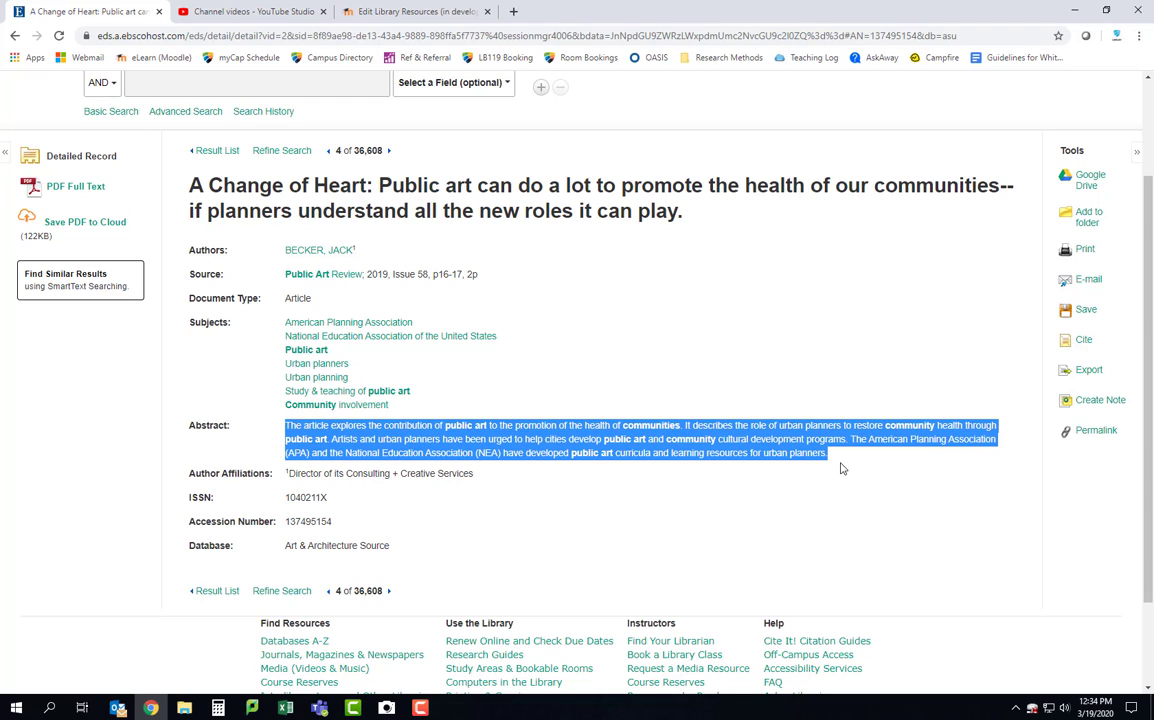
pyautogui.click(842, 457)
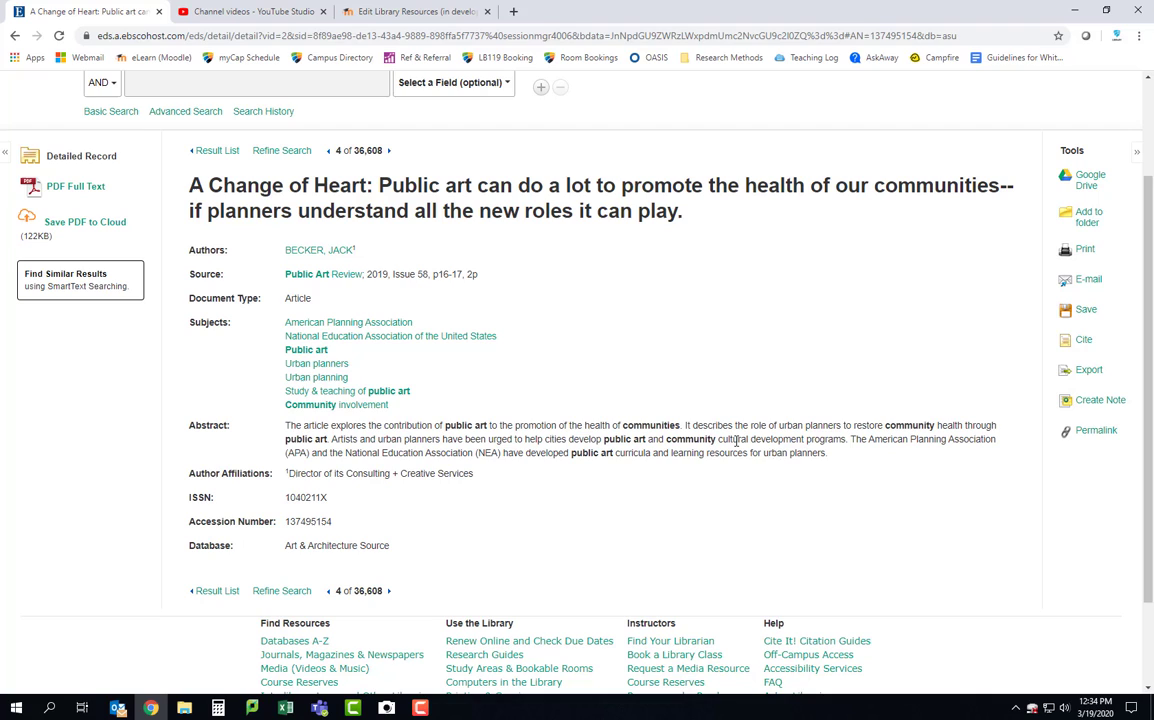
# Step: Read through the 'A Change of Heart' PDF Full Text, then go back to the result list
pyautogui.click(72, 188)
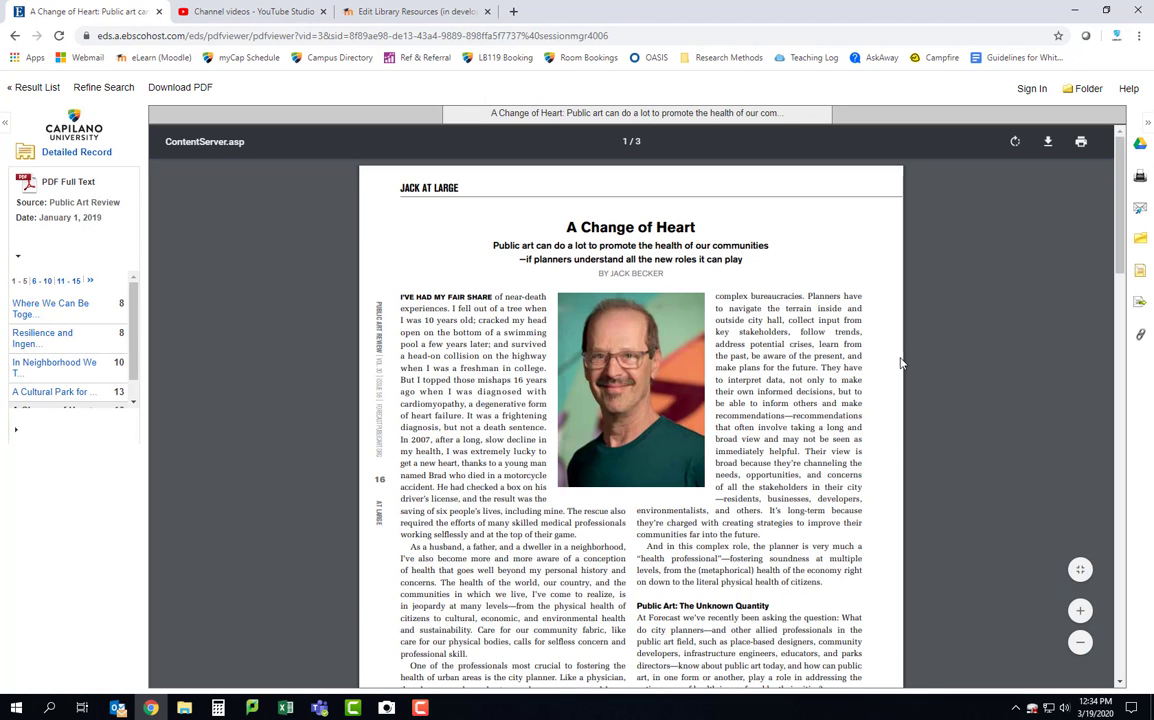
pyautogui.scroll(-6, 900, 363)
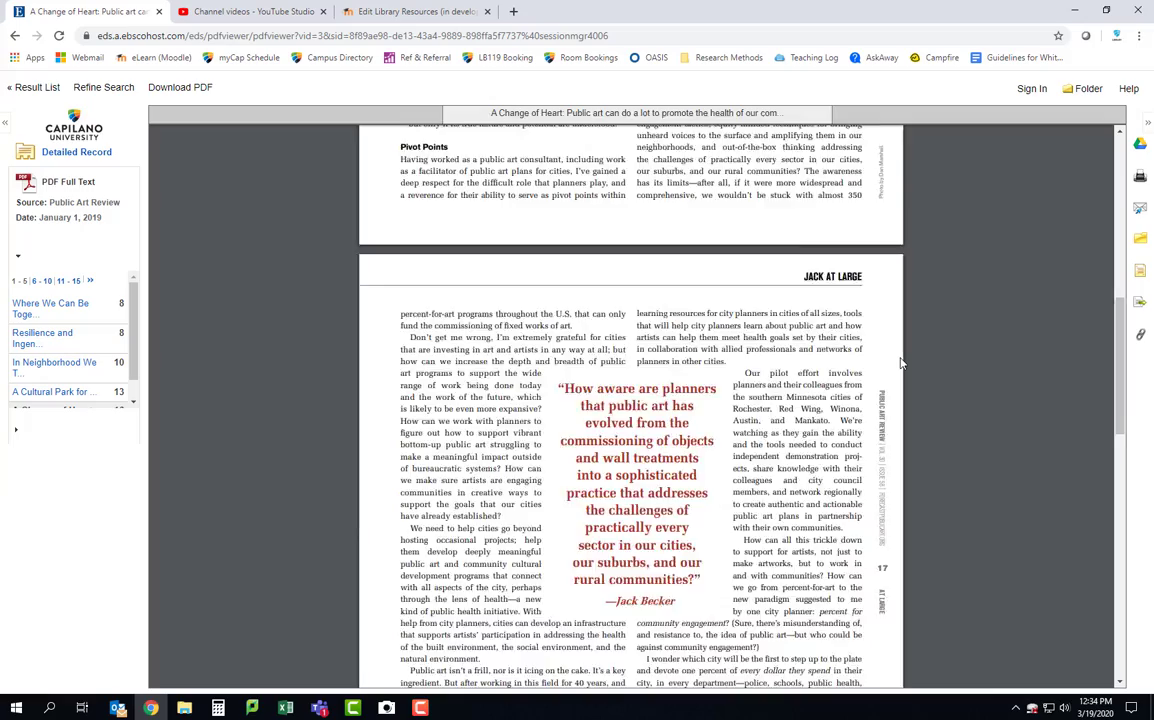
pyautogui.scroll(-10, 900, 363)
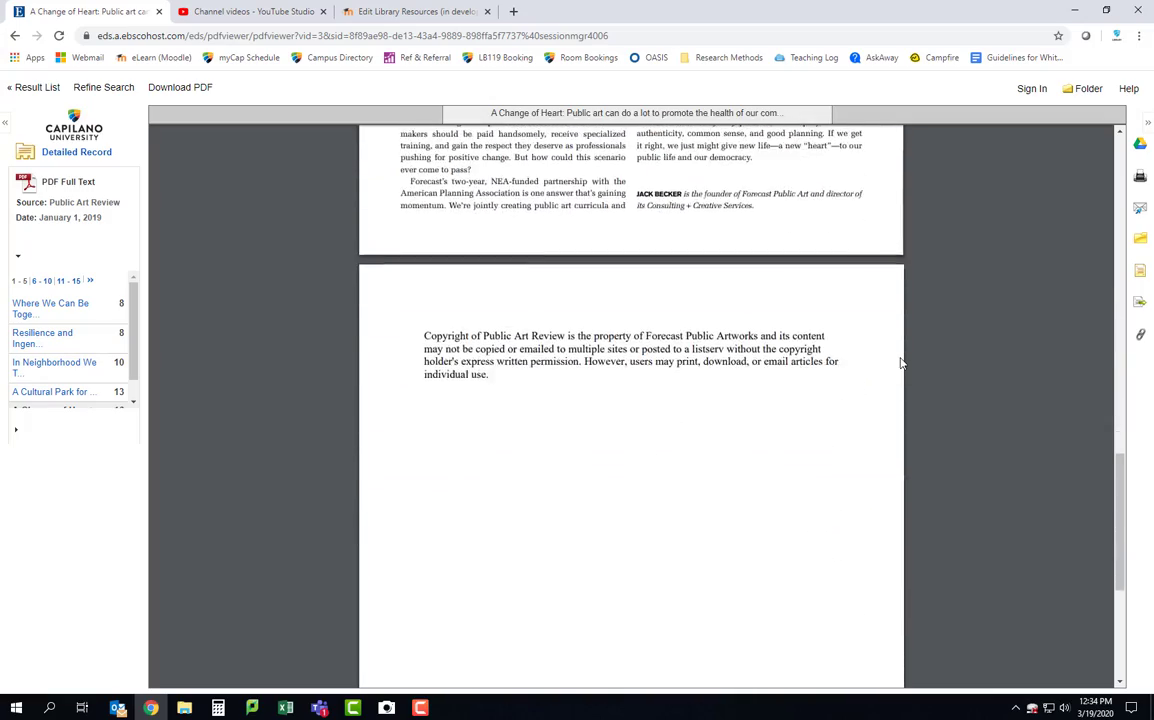
pyautogui.scroll(8, 900, 363)
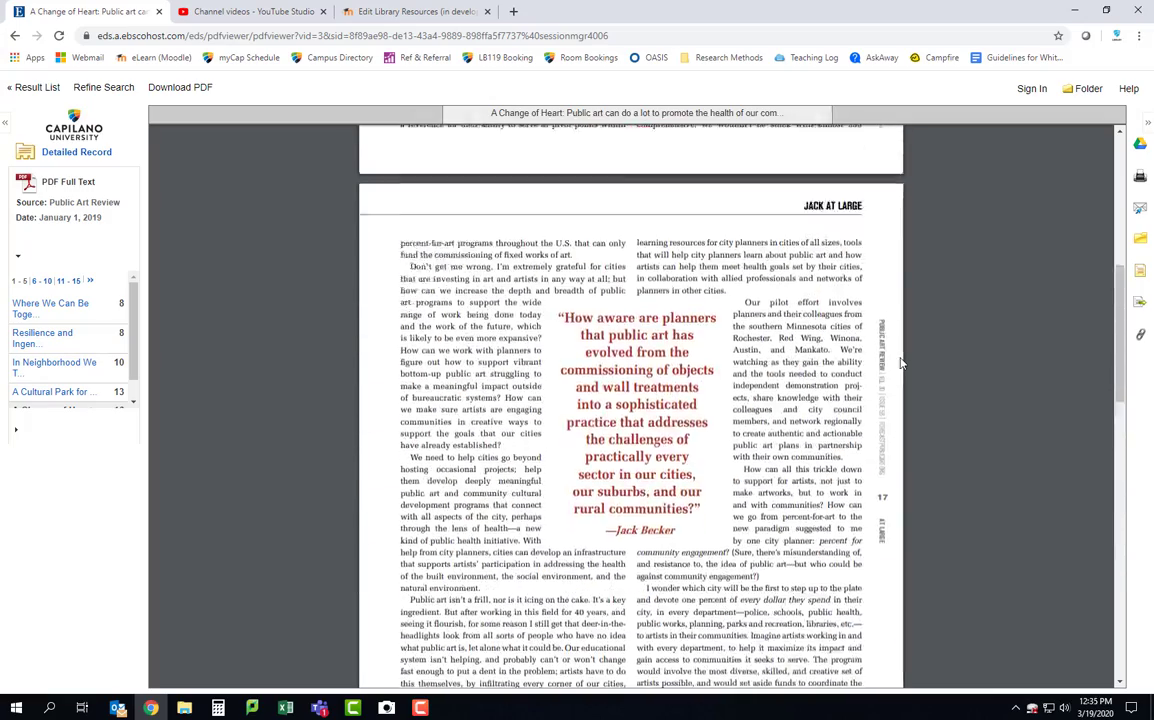
pyautogui.scroll(6, 900, 363)
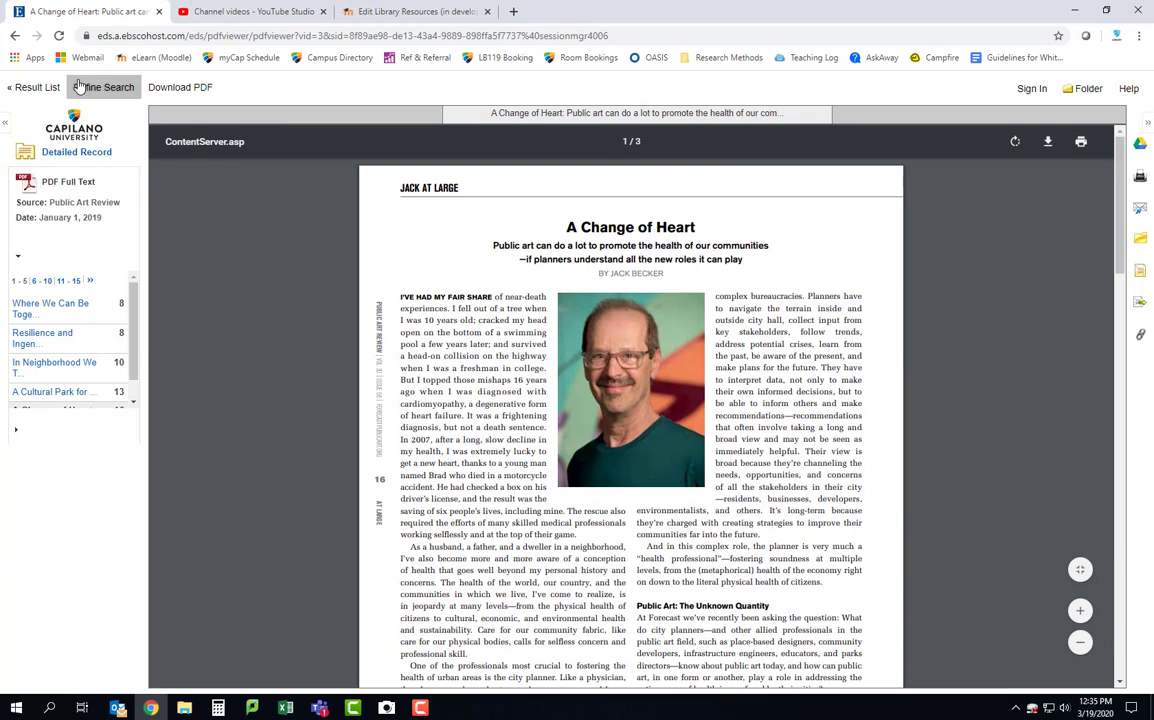
pyautogui.click(14, 36)
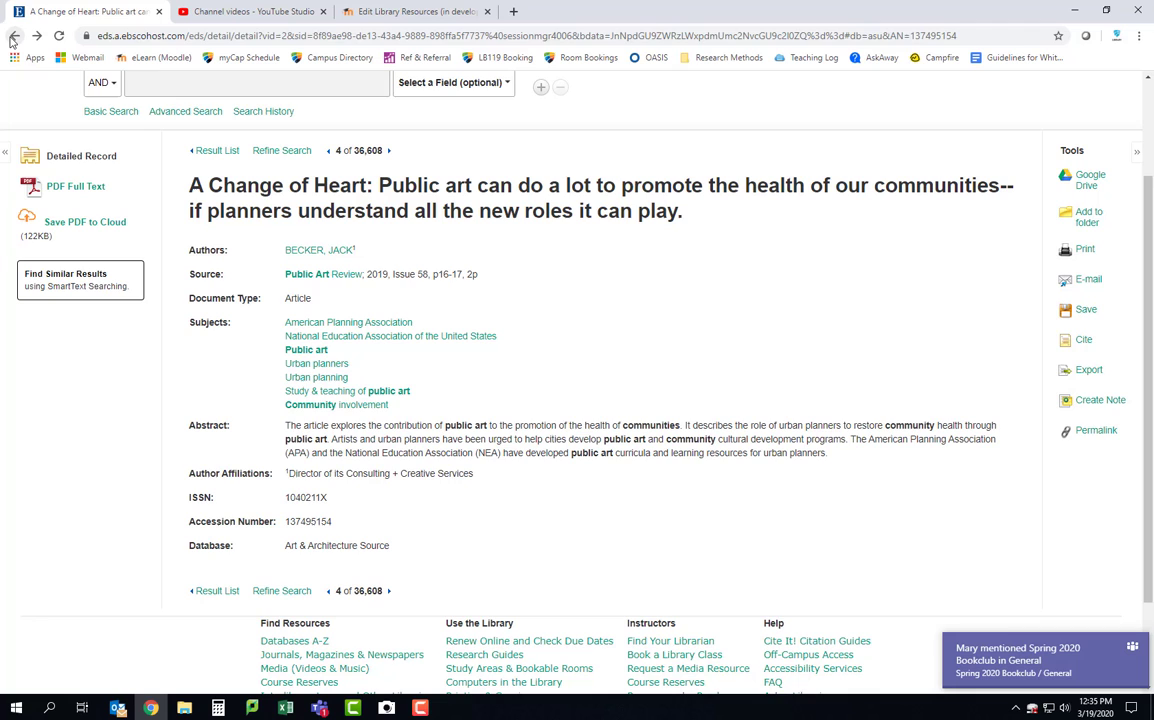
pyautogui.click(14, 36)
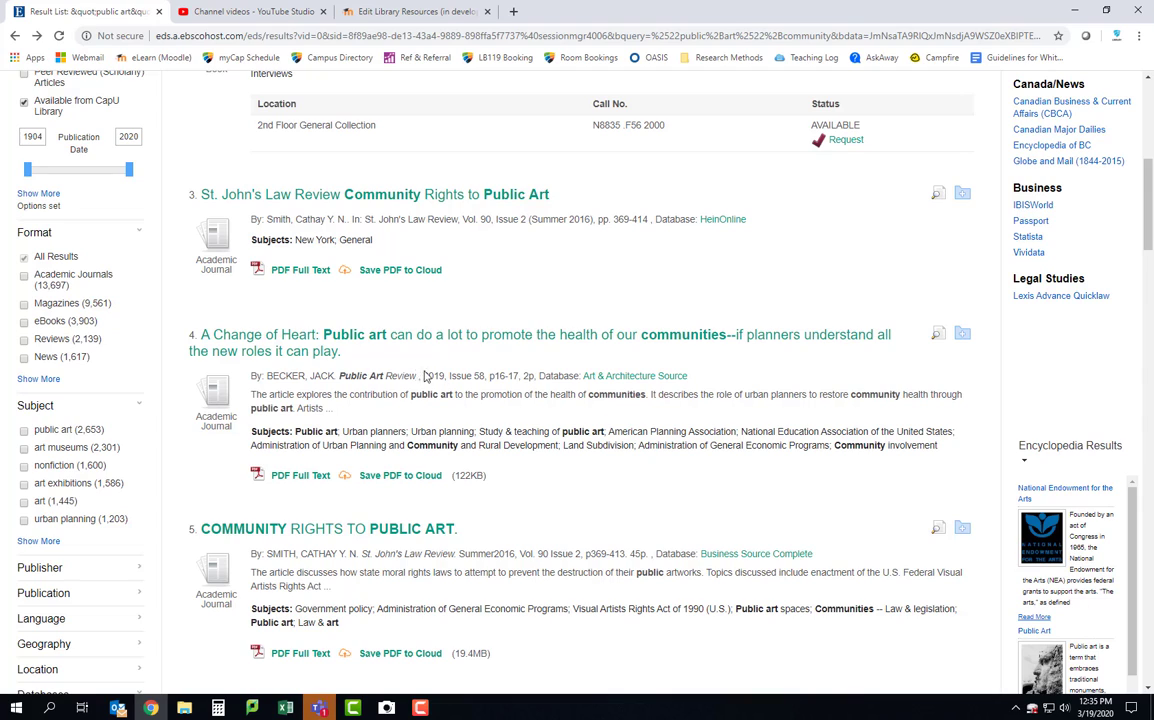
# Step: Scroll down the result list to result 9, 'Conversations in Clay'
pyautogui.scroll(-5, 426, 380)
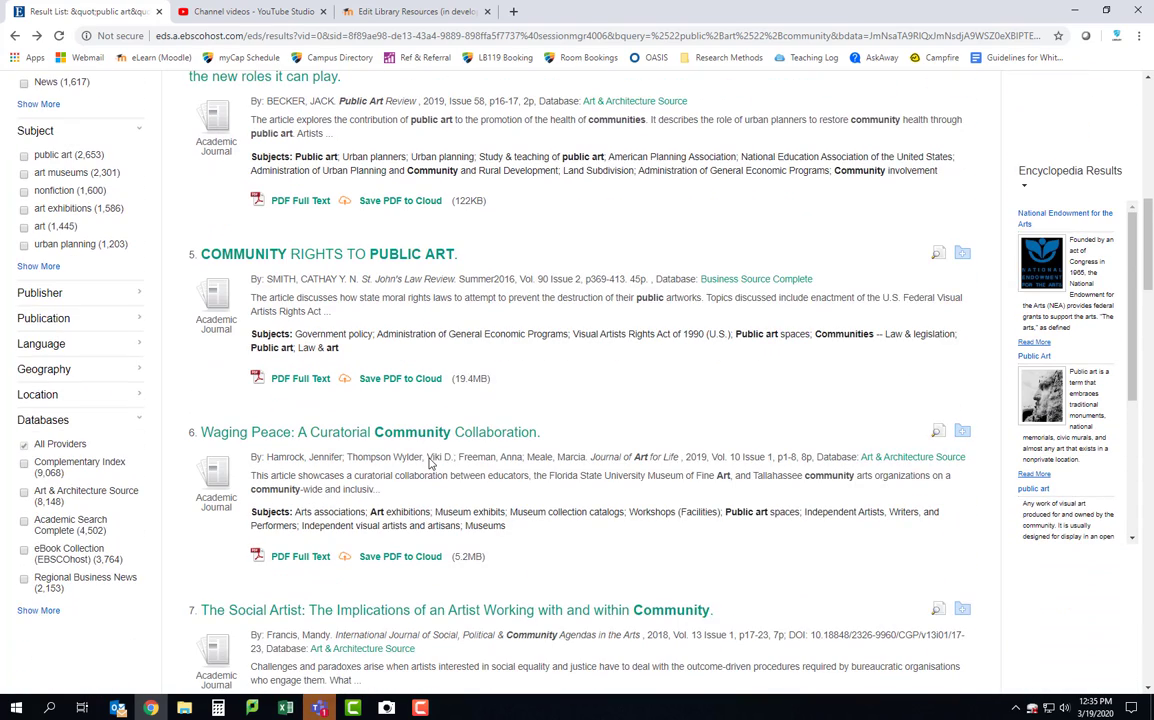
pyautogui.scroll(-1, 430, 470)
pyautogui.scroll(-2, 428, 478)
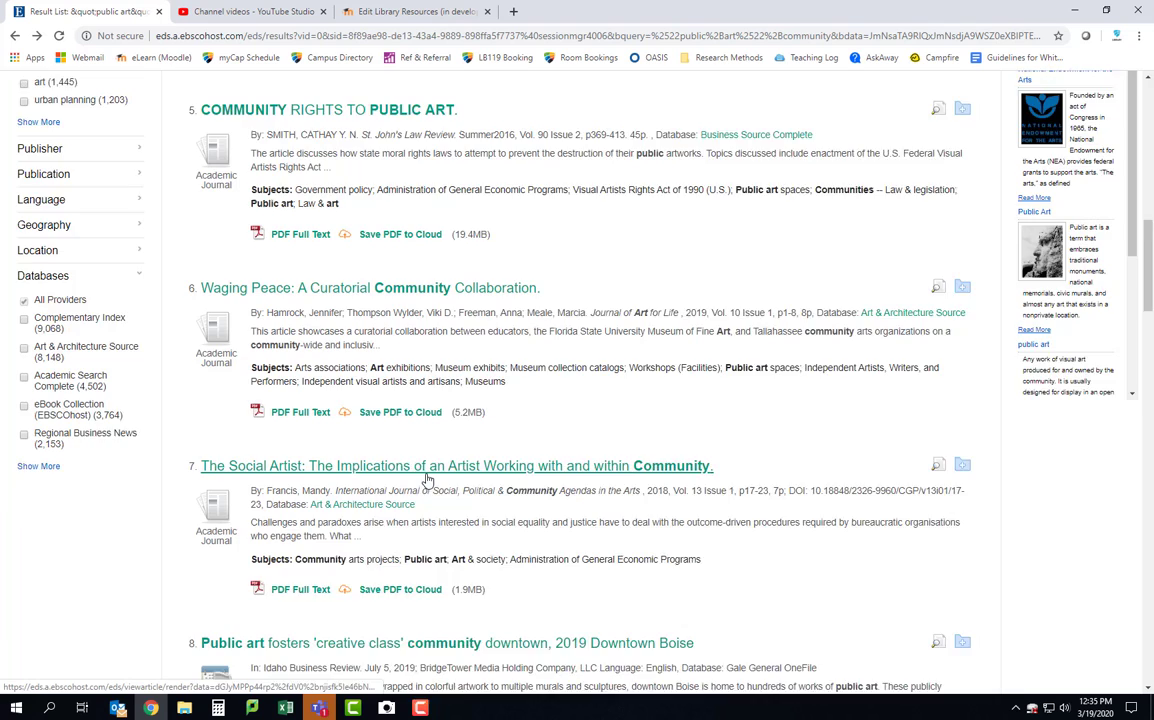
pyautogui.scroll(-4, 426, 480)
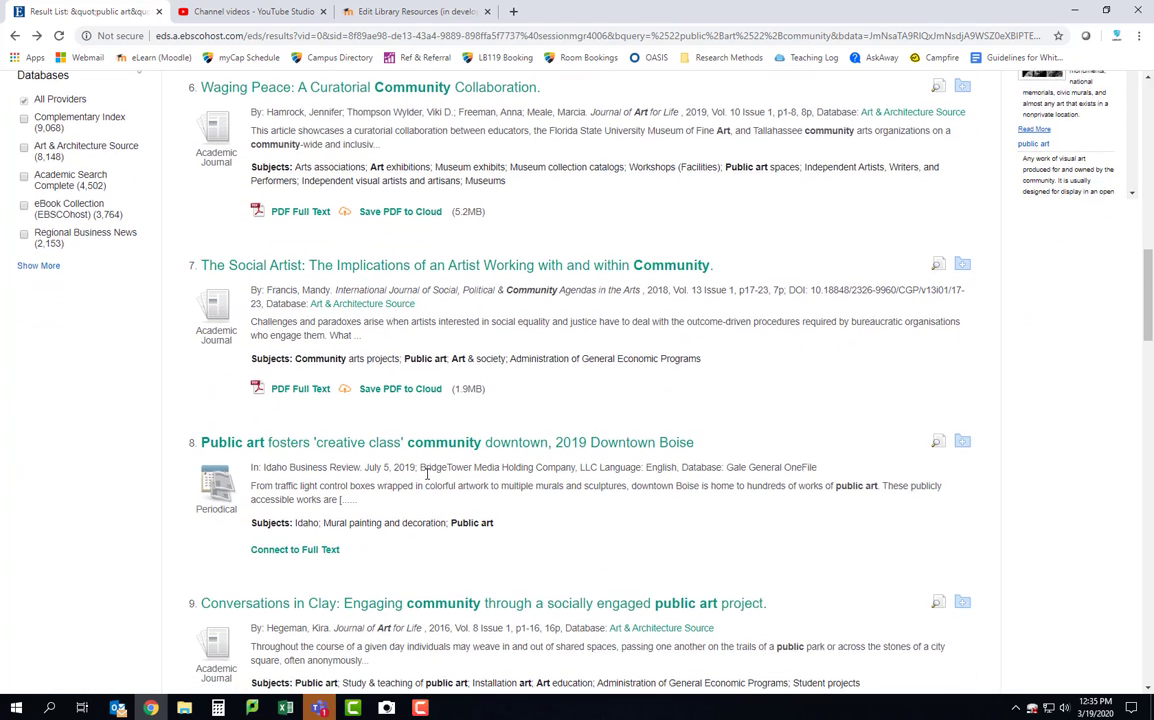
pyautogui.scroll(-1, 427, 474)
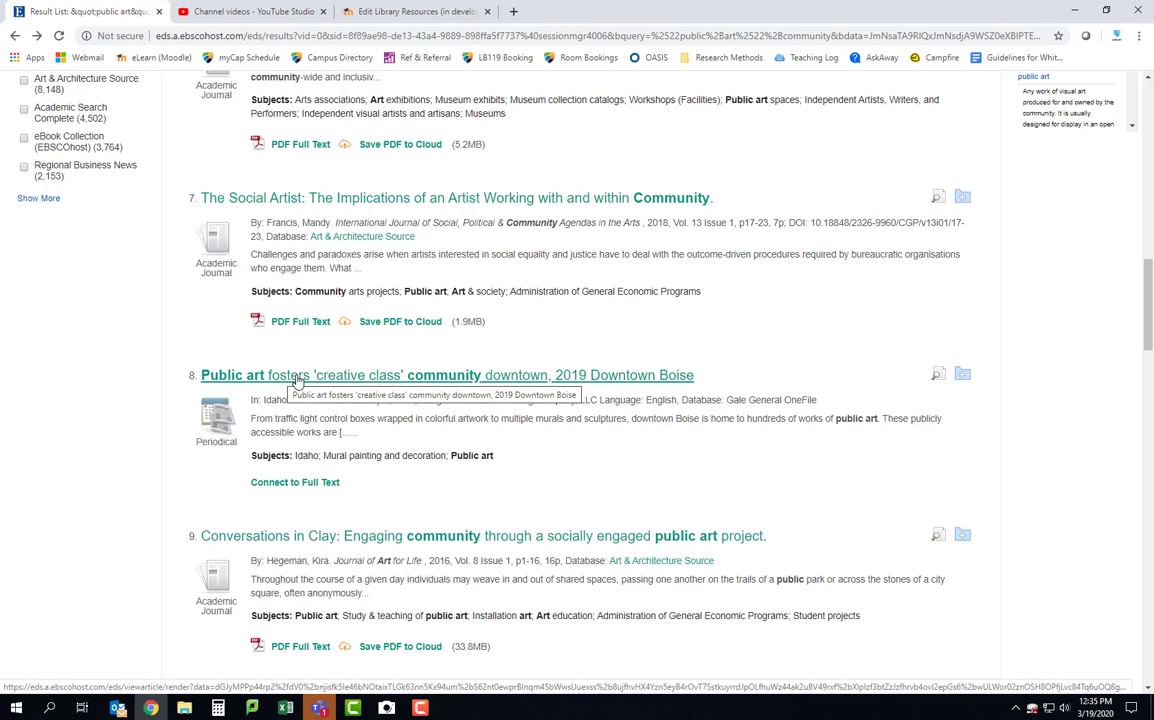
pyautogui.scroll(-2, 298, 380)
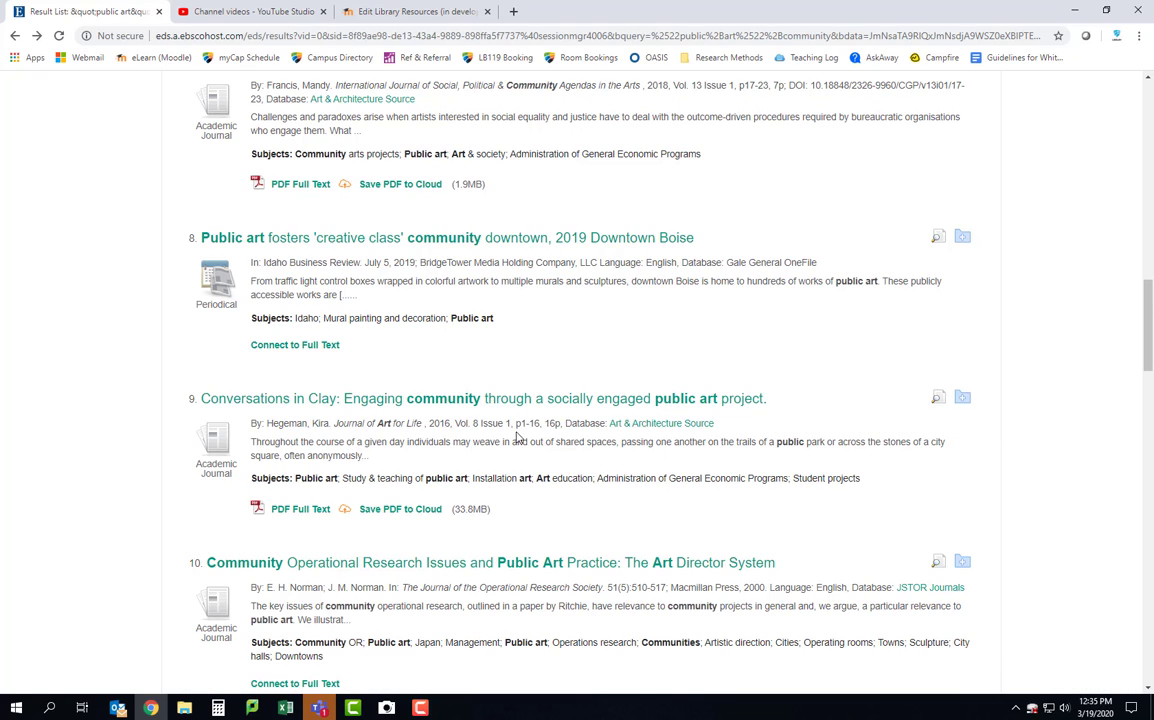
# Step: Open the Conversations in Clay record and point out Atlanta in its abstract
pyautogui.click(398, 406)
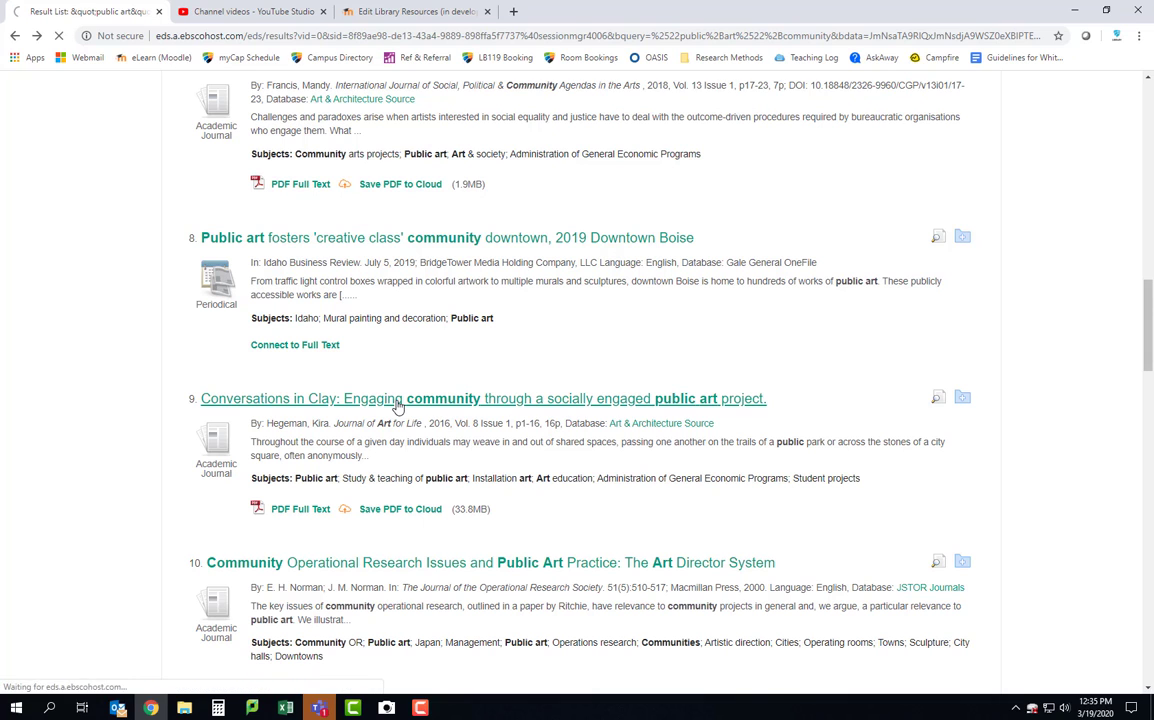
pyautogui.scroll(-3, 520, 465)
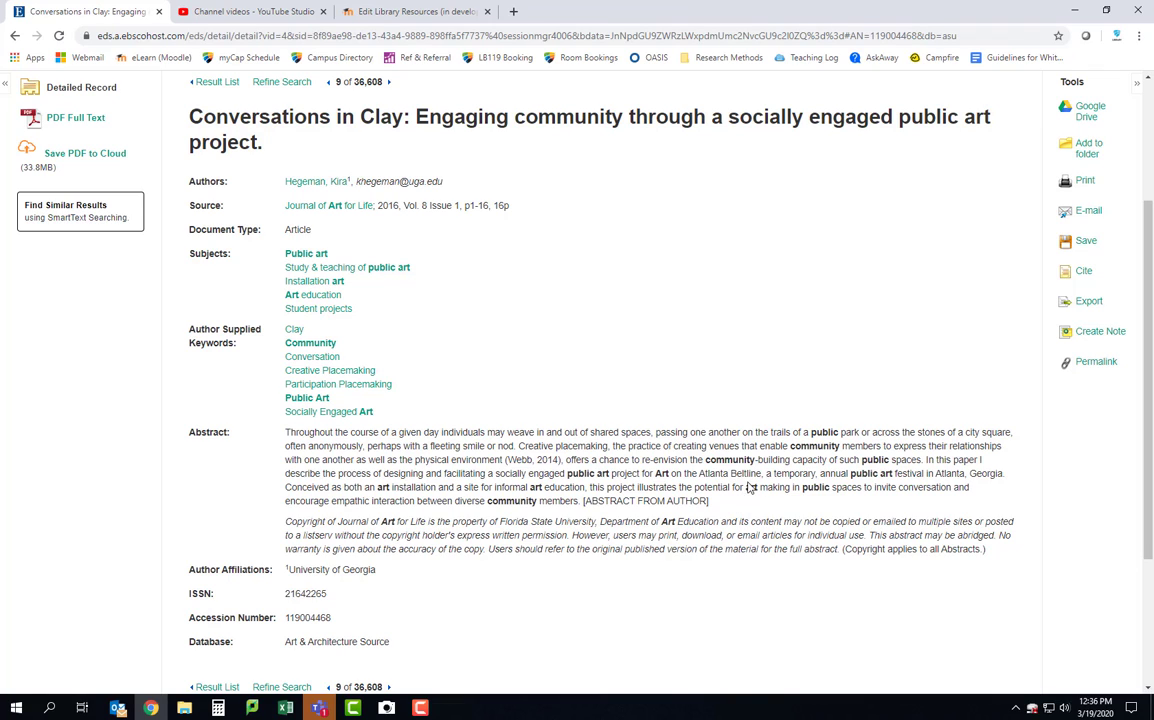
pyautogui.doubleClick(711, 473)
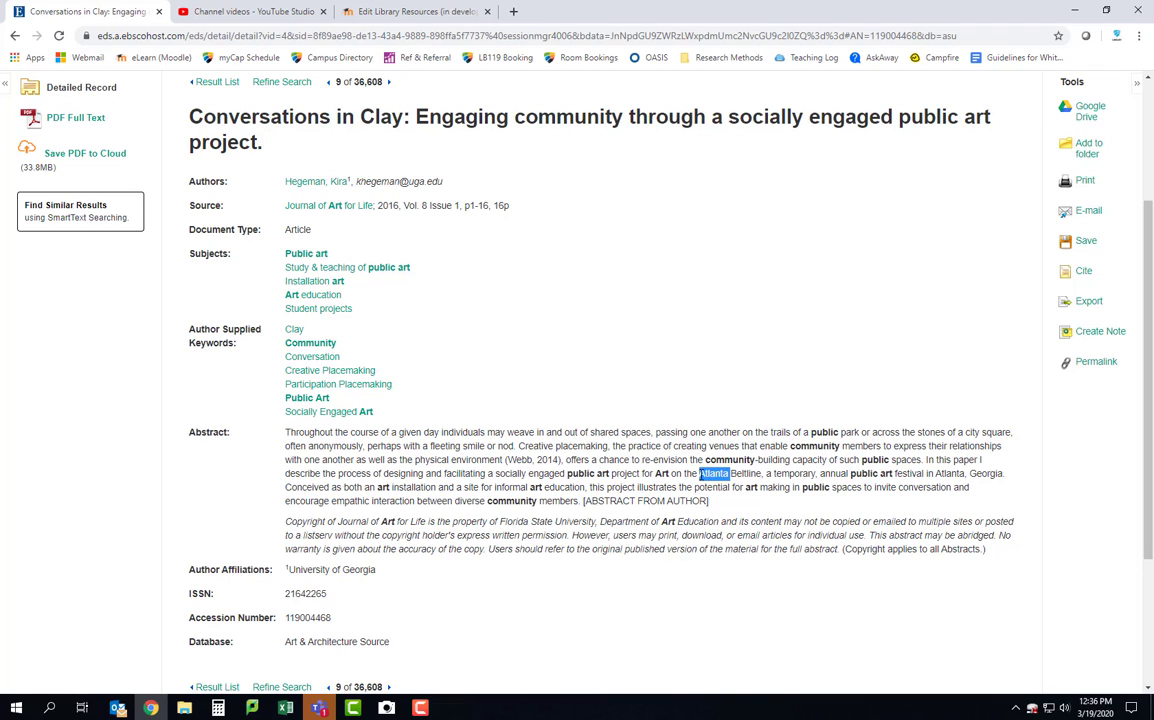
pyautogui.click(742, 503)
pyautogui.scroll(3, 600, 487)
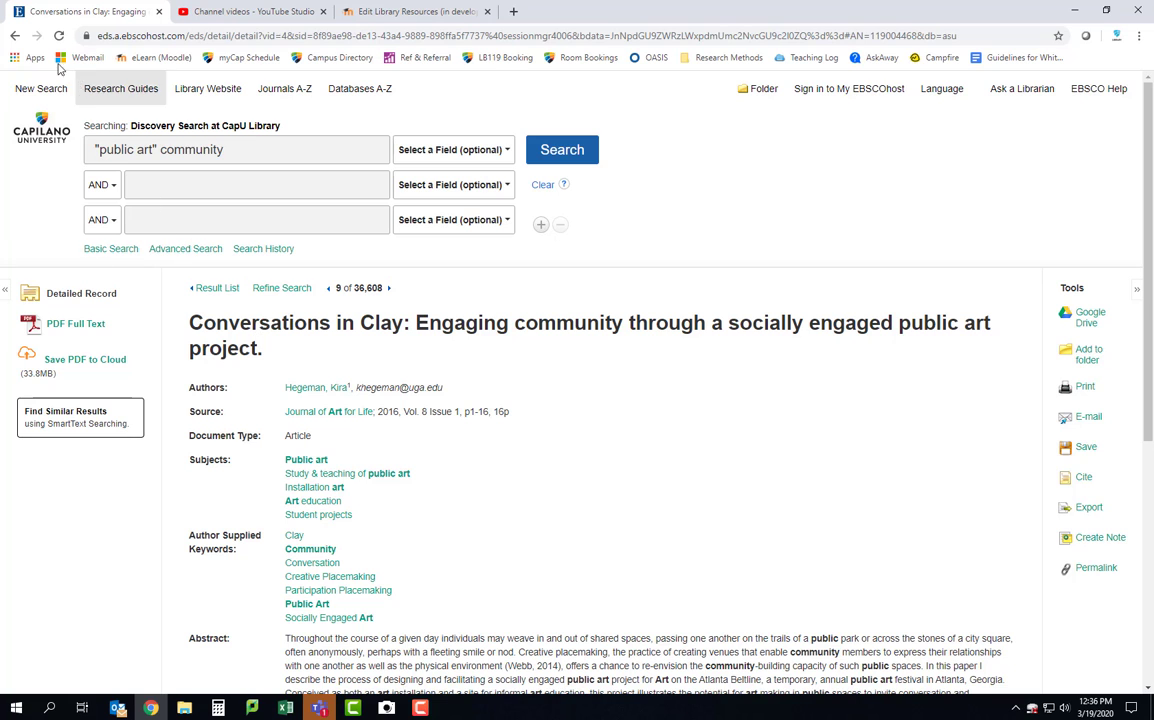
# Step: Go back to the "public art" community results and return to the top of the list
pyautogui.click(12, 37)
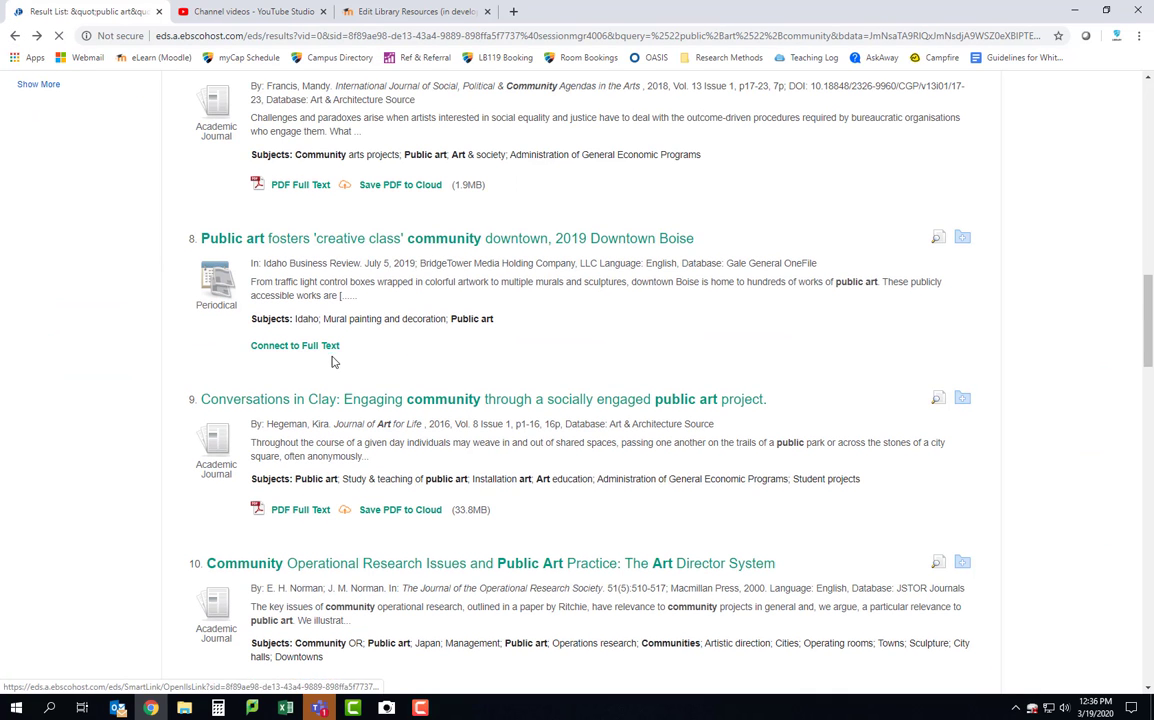
pyautogui.scroll(-4, 349, 376)
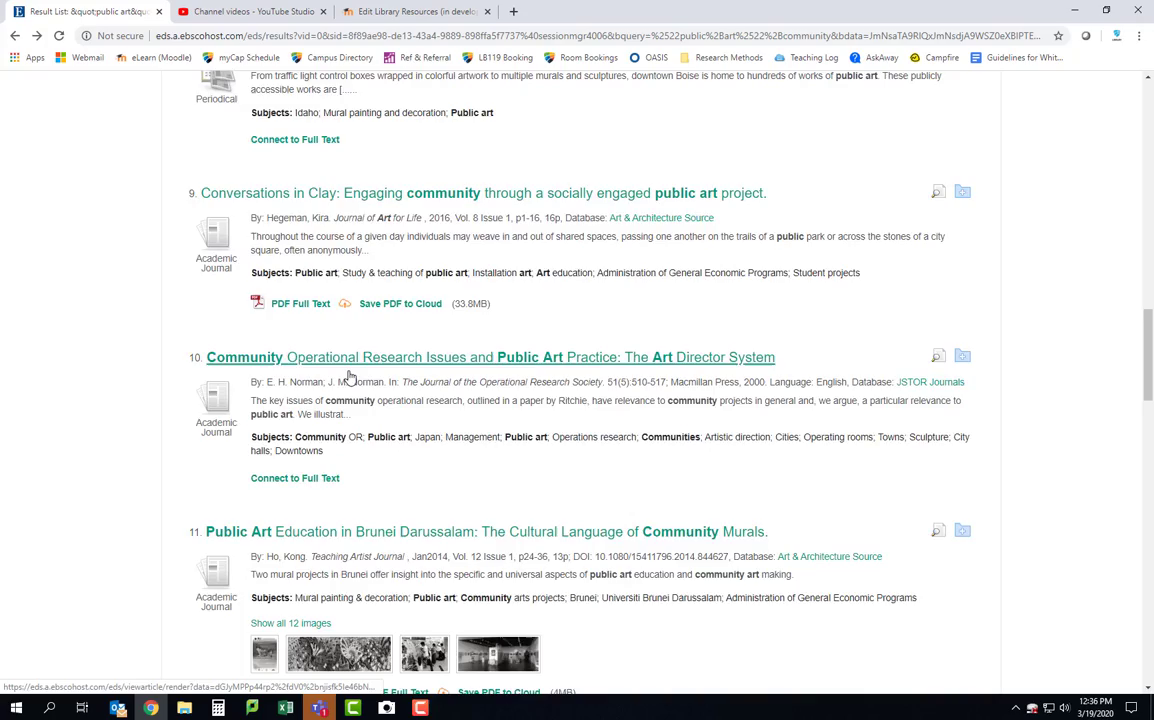
pyautogui.scroll(-3, 338, 380)
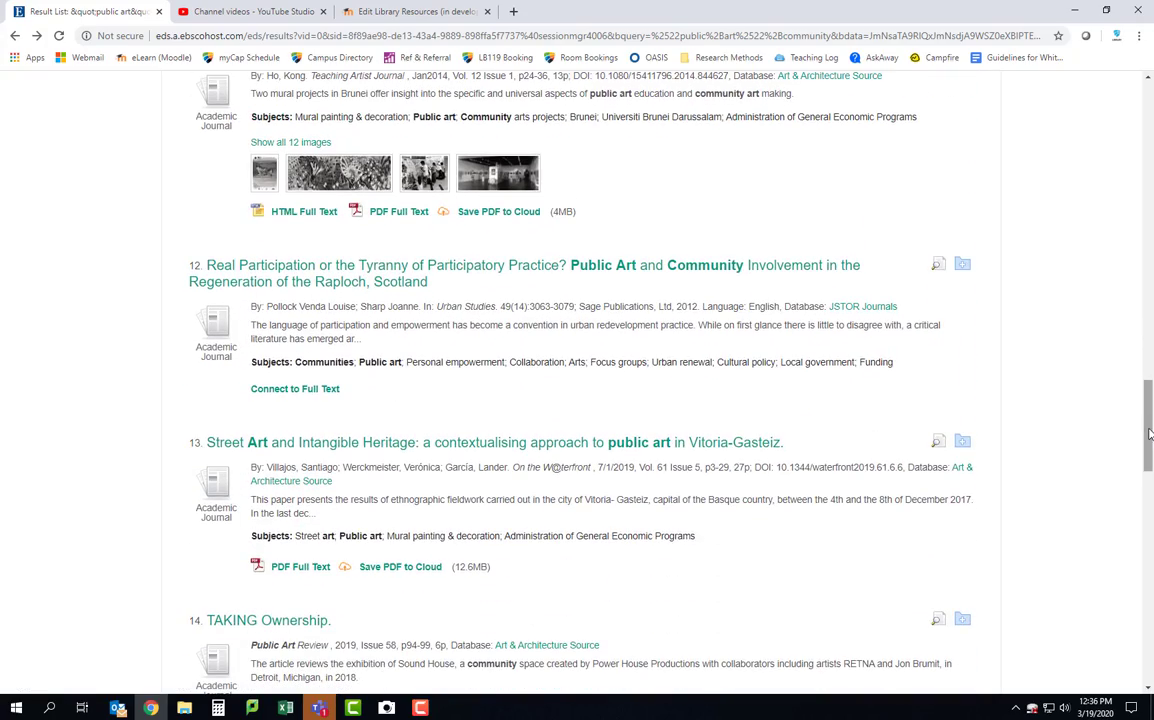
pyautogui.scroll(2, 1146, 390)
pyautogui.moveTo(1146, 390); pyautogui.dragTo(1146, 95)
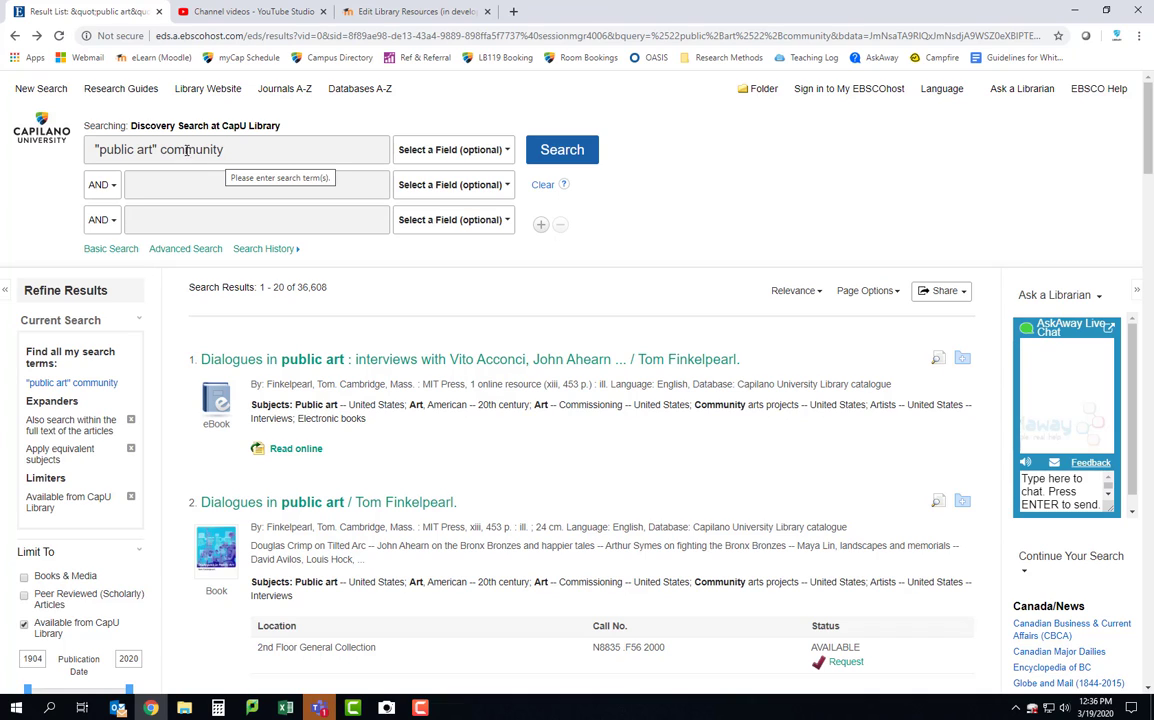
# Step: Replace 'community' with "mental health" and rerun the "public art" search, giving 2,347 results
pyautogui.moveTo(223, 150); pyautogui.dragTo(163, 156)
pyautogui.write('"')
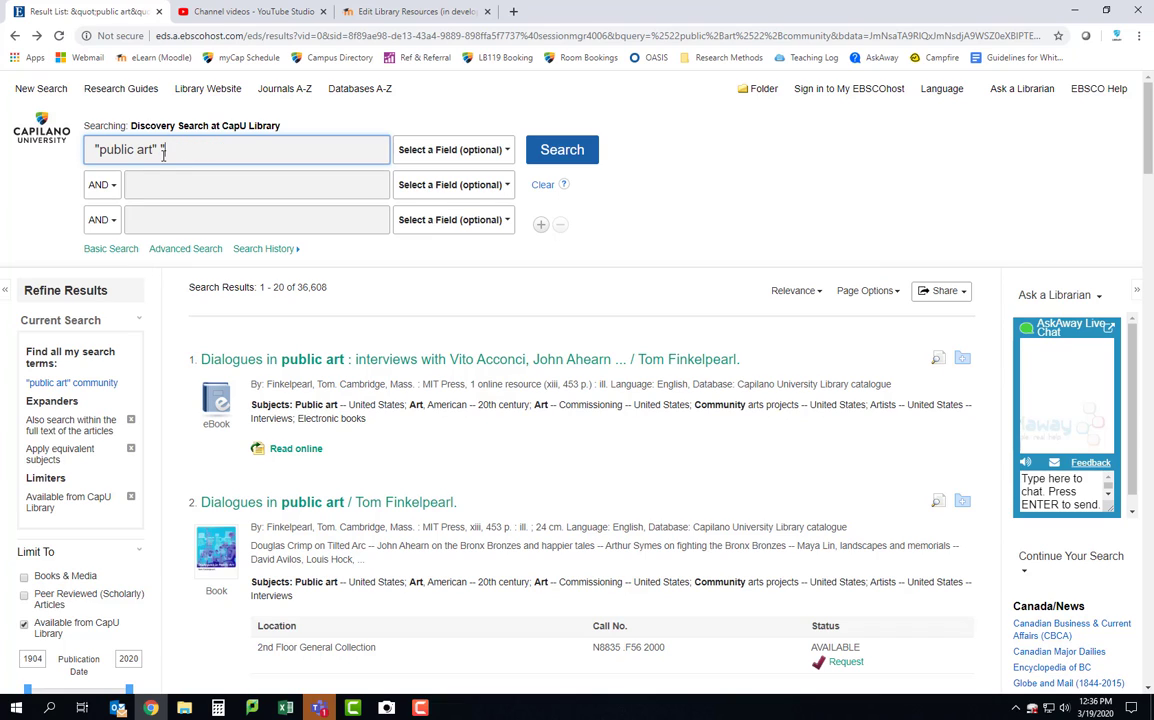
pyautogui.write('mental health"')
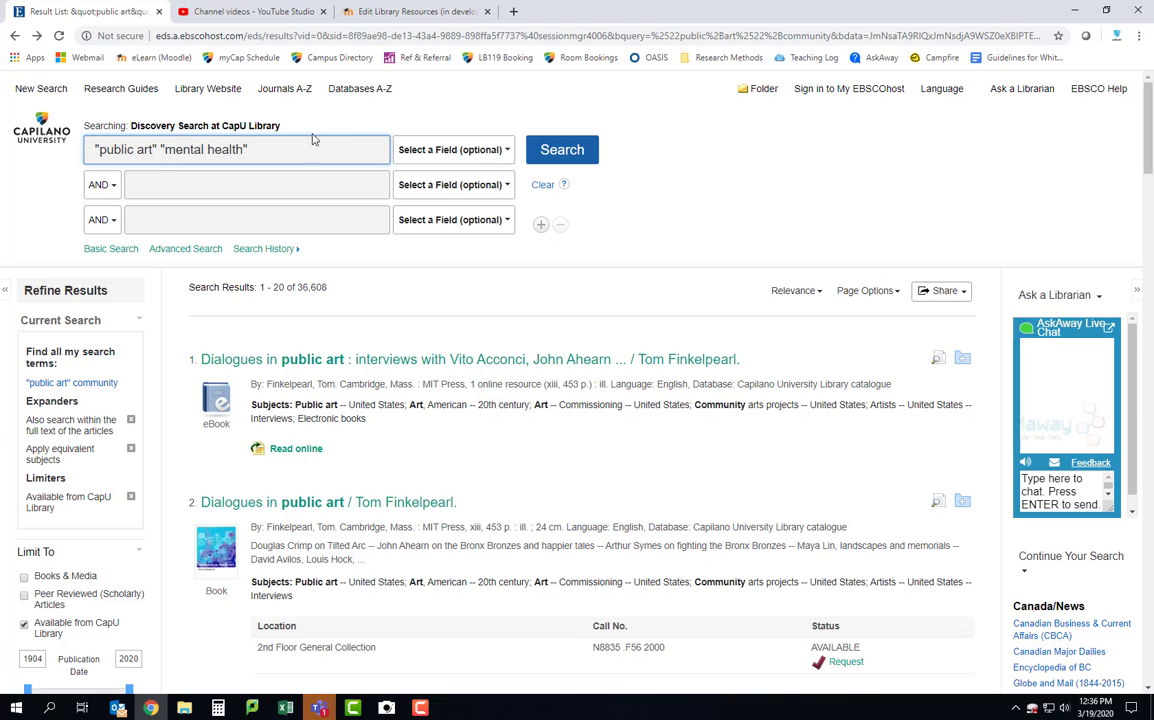
pyautogui.click(563, 160)
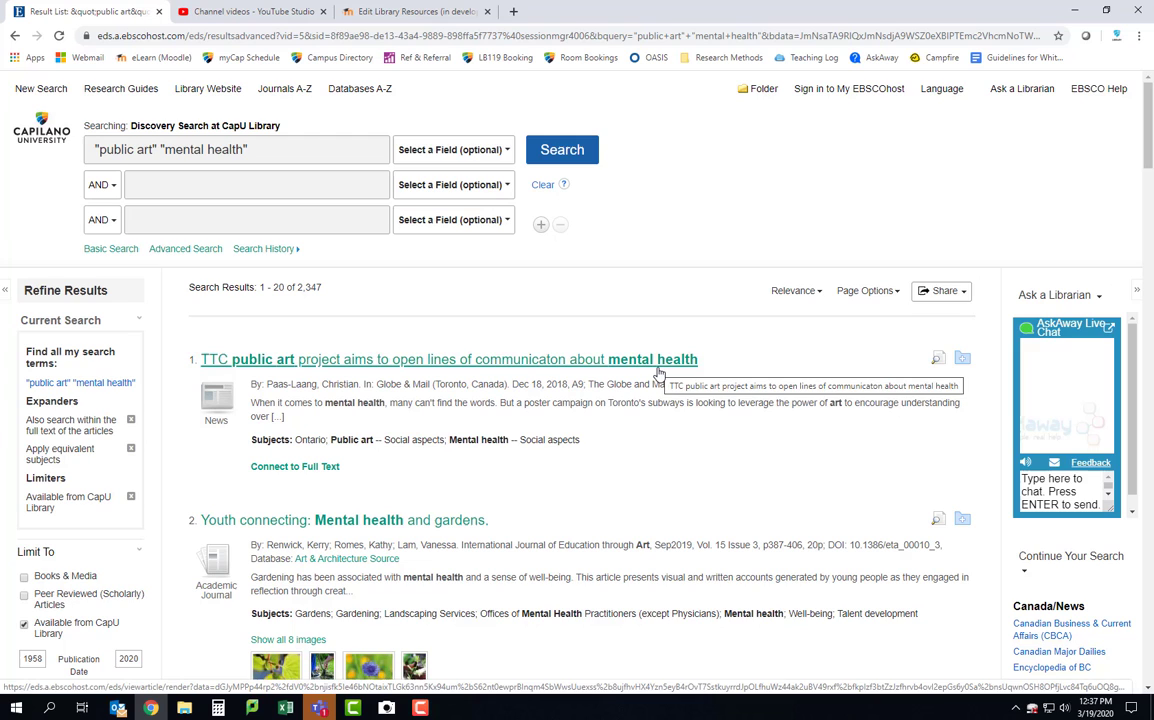
pyautogui.scroll(-3, 551, 461)
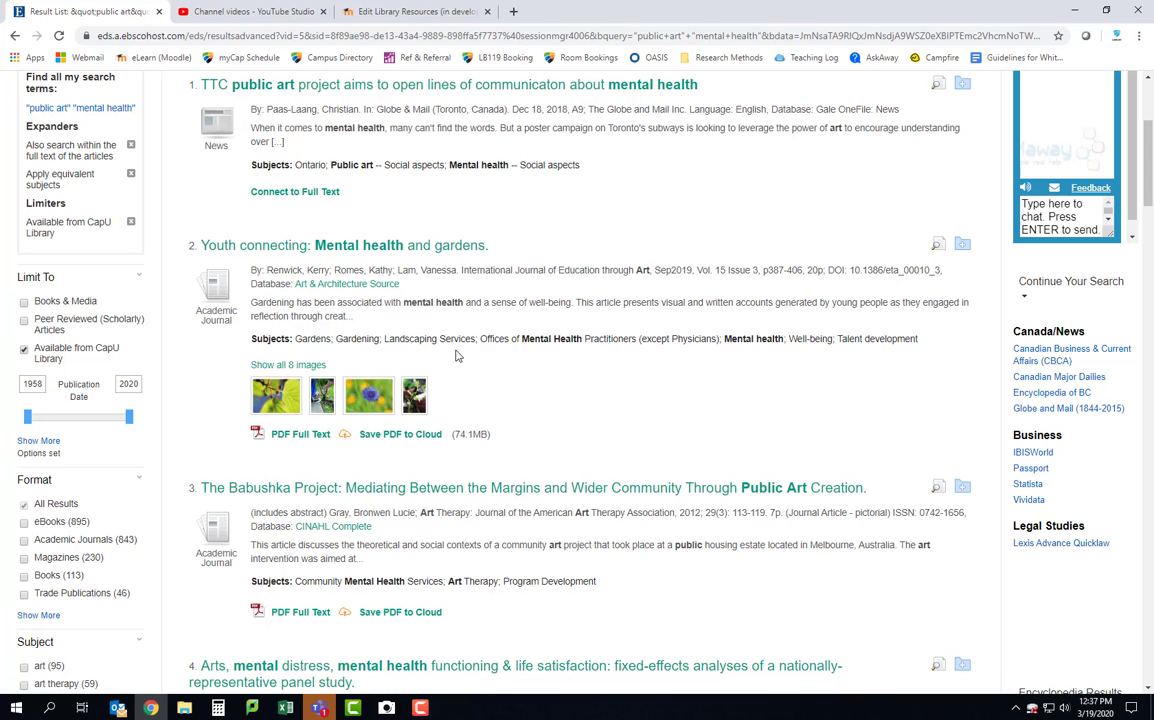
pyautogui.scroll(-2, 457, 330)
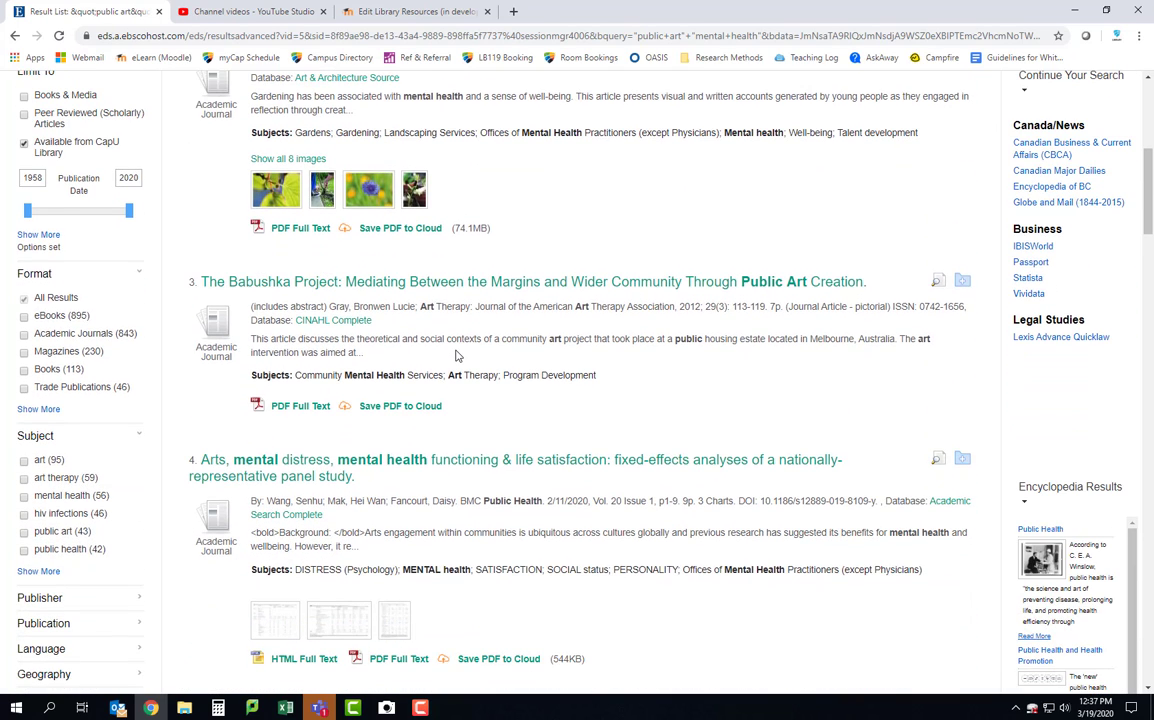
pyautogui.scroll(-3, 456, 354)
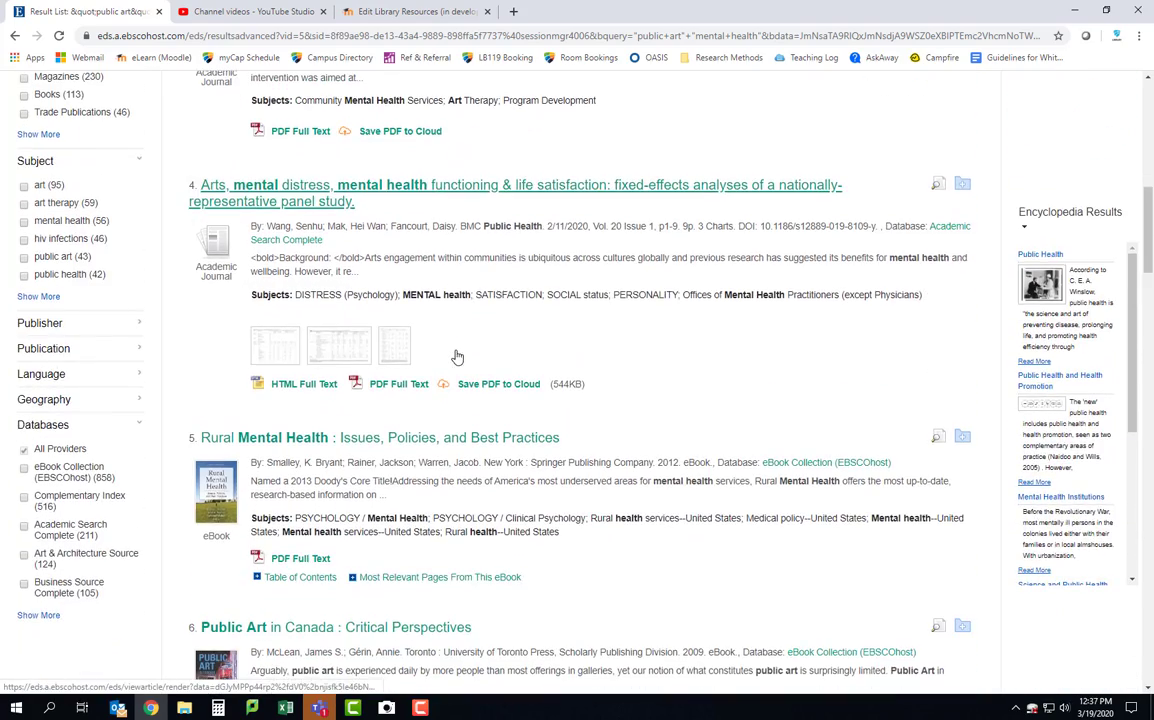
pyautogui.scroll(2, 290, 230)
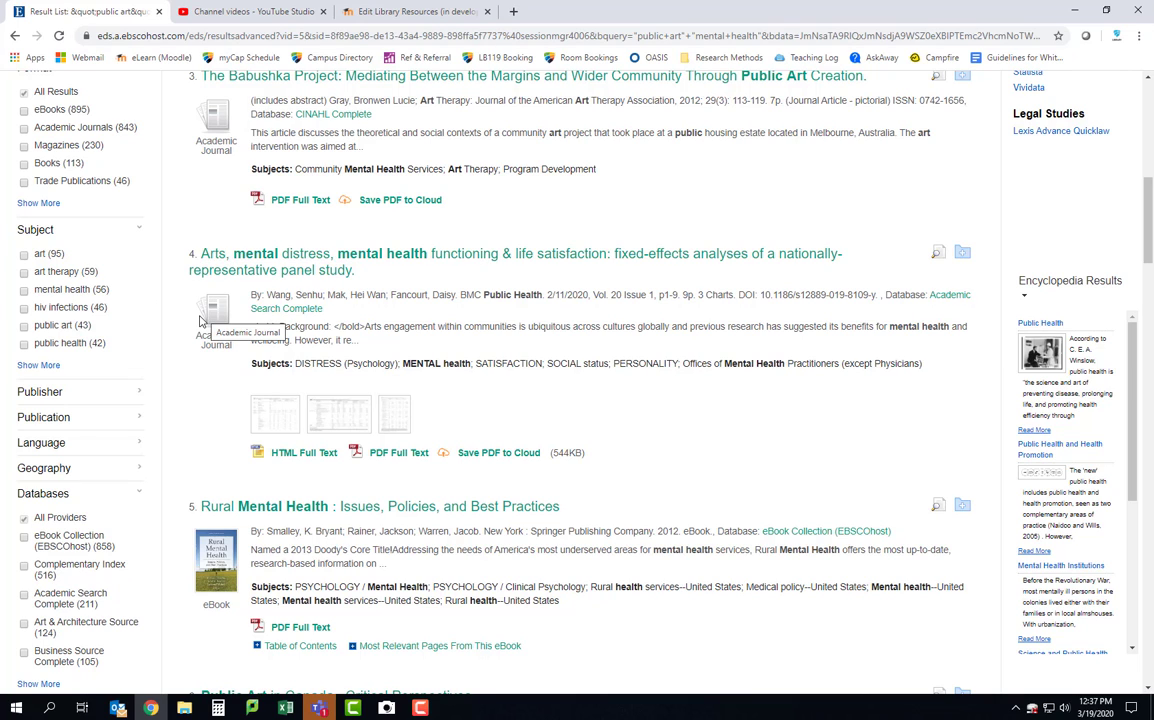
pyautogui.scroll(-4, 200, 320)
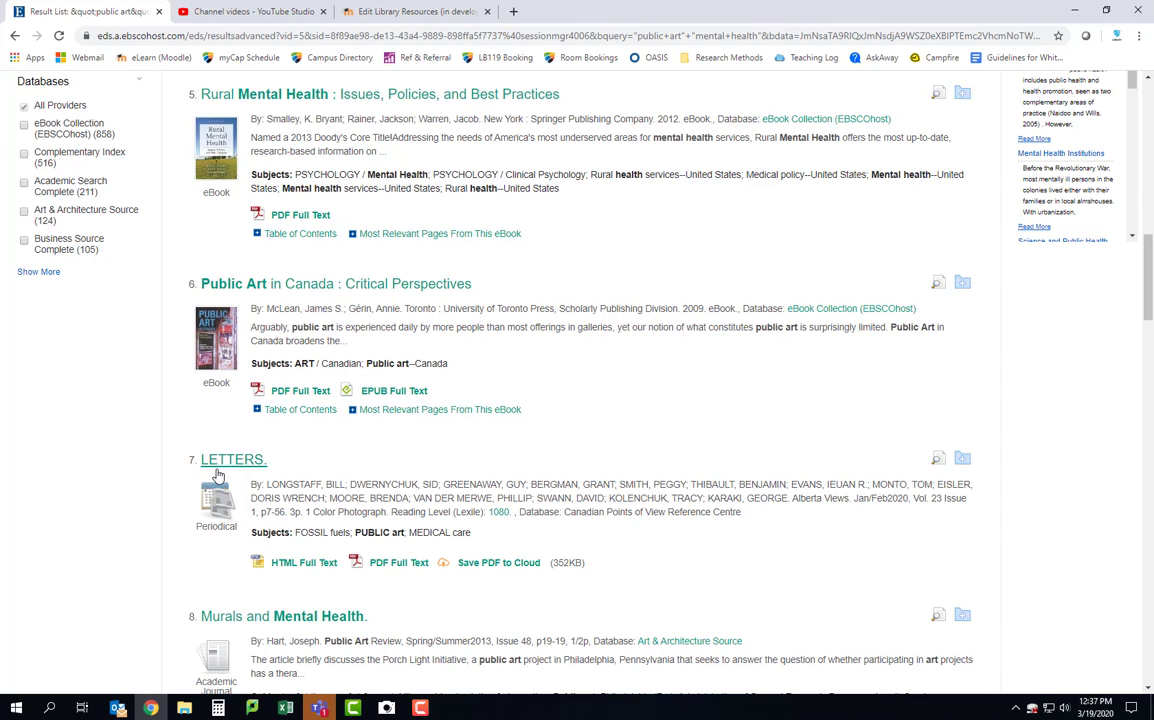
pyautogui.scroll(-1, 218, 486)
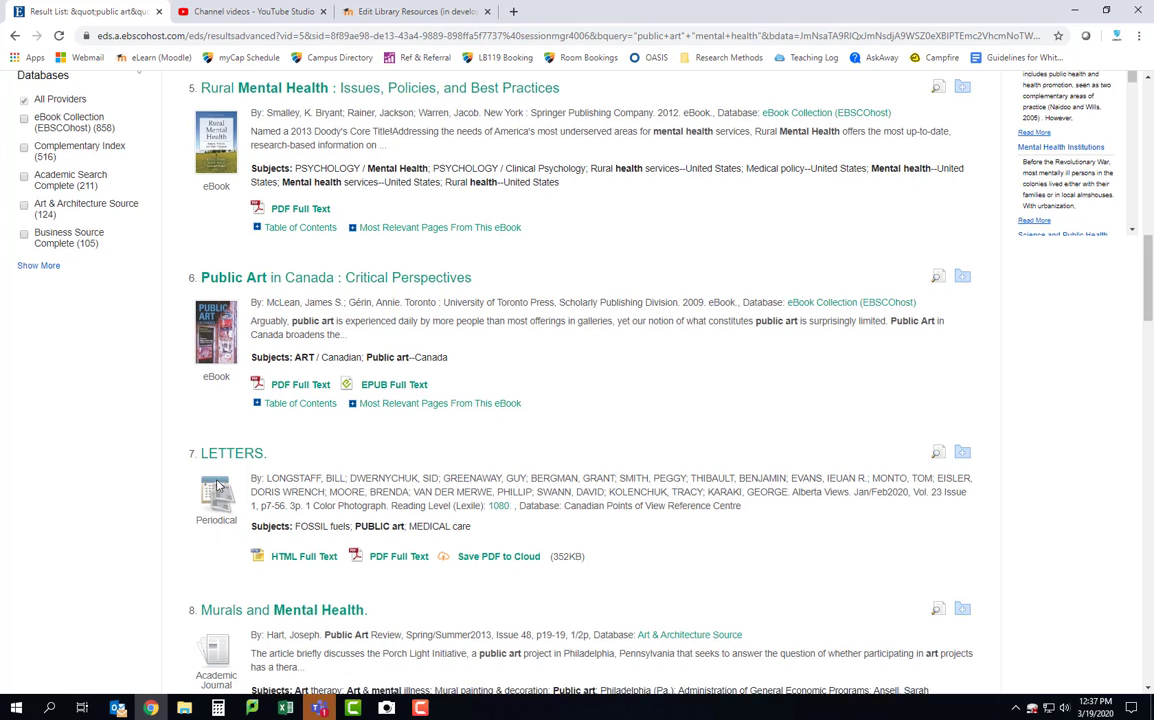
pyautogui.scroll(-1, 218, 486)
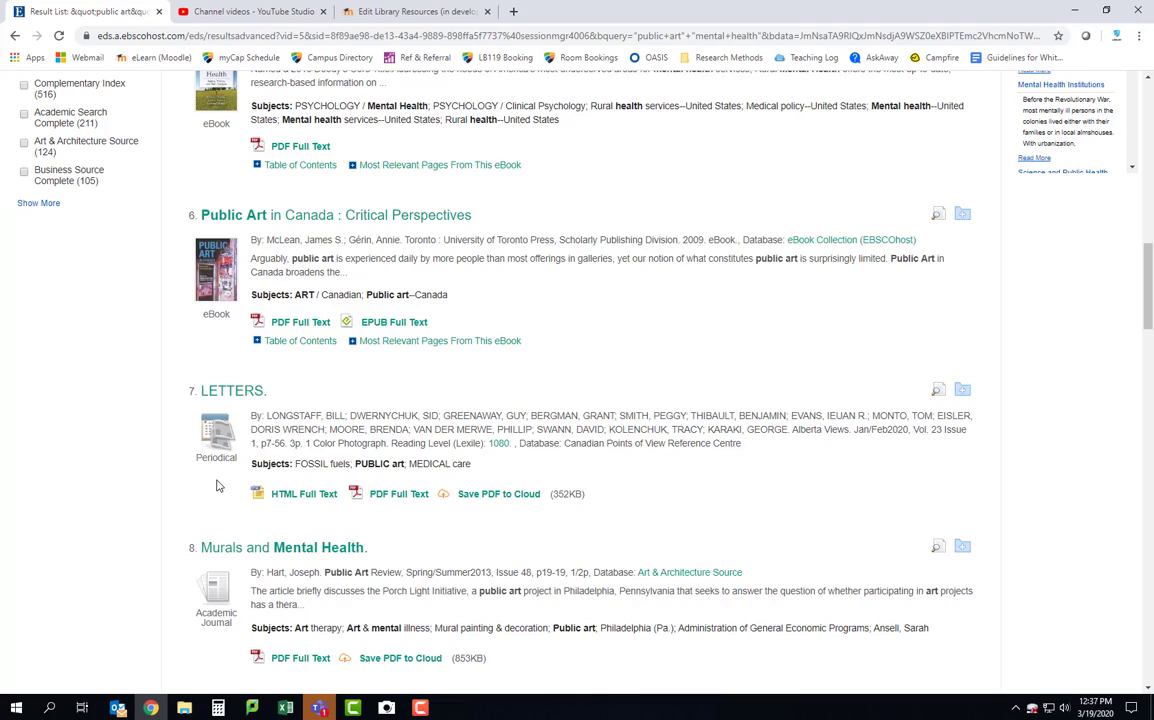
pyautogui.scroll(10, 218, 486)
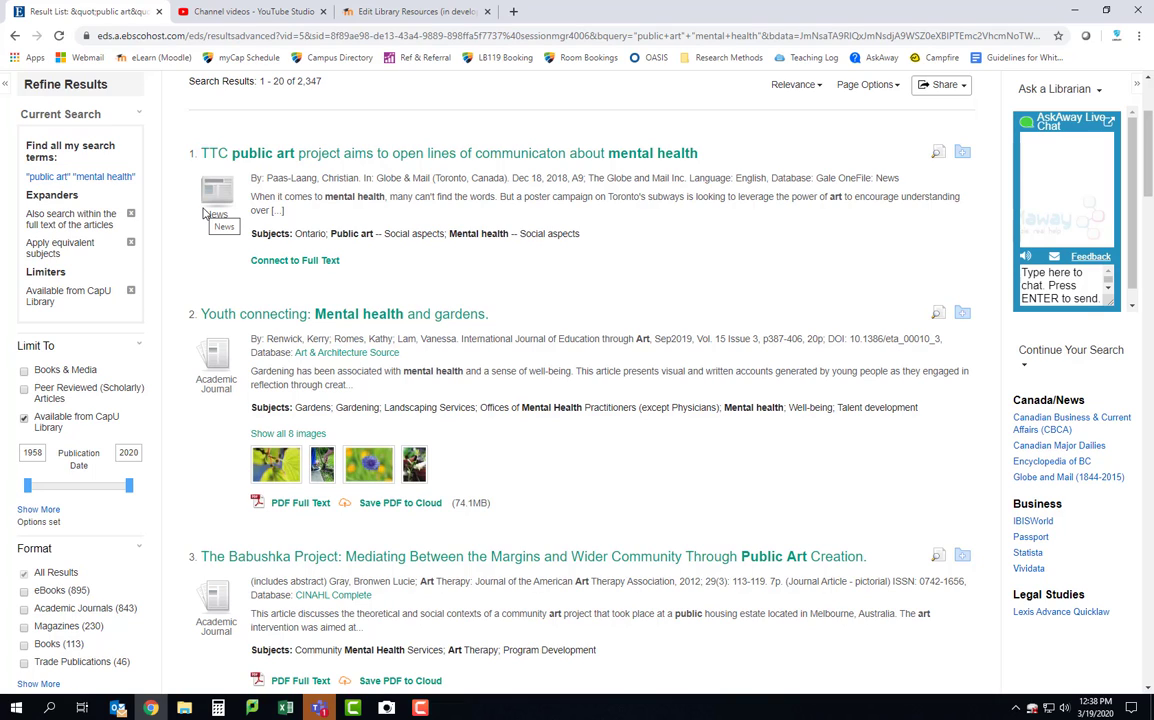
# Step: Clear the public art query and search for "urban planning" lighting instead
pyautogui.scroll(3, 203, 213)
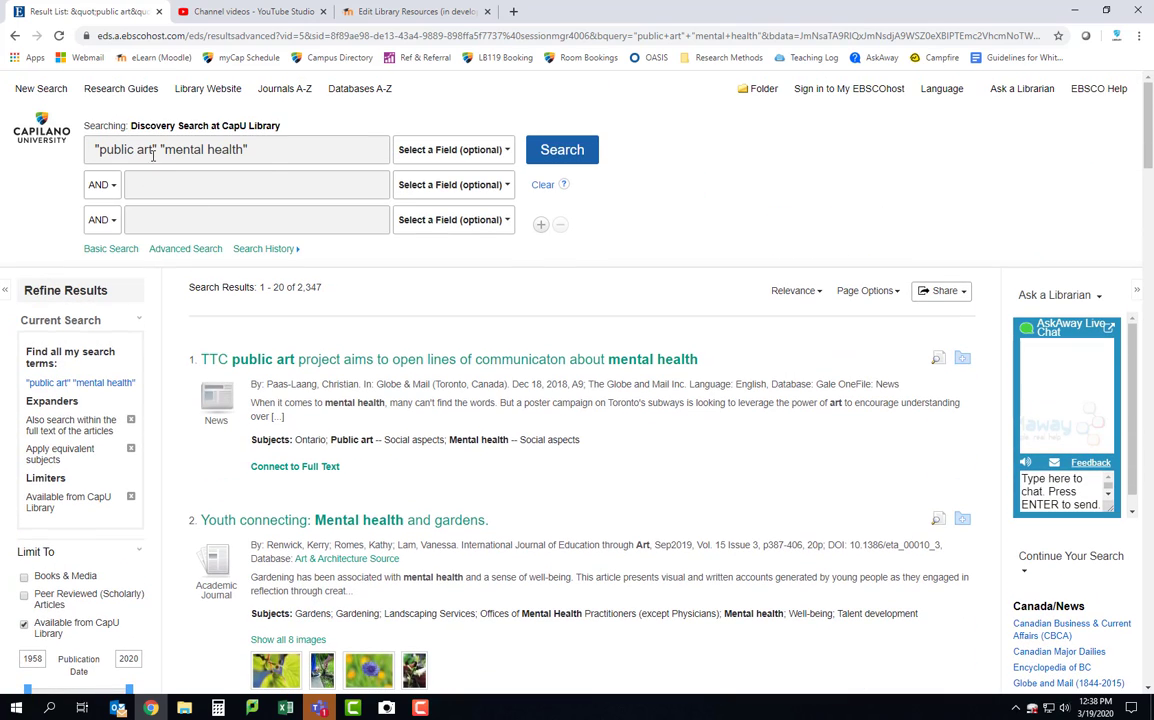
pyautogui.moveTo(248, 149); pyautogui.dragTo(87, 142)
pyautogui.press('BackSpace')
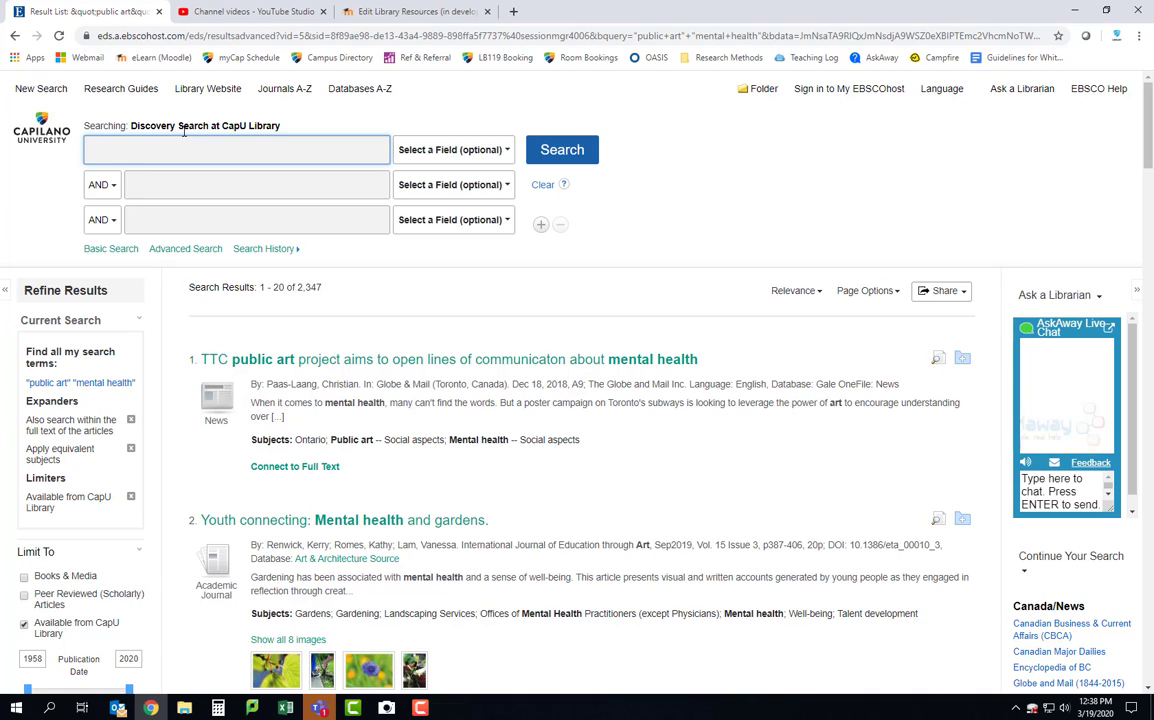
pyautogui.write('"urban planning"')
pyautogui.write('ligh')
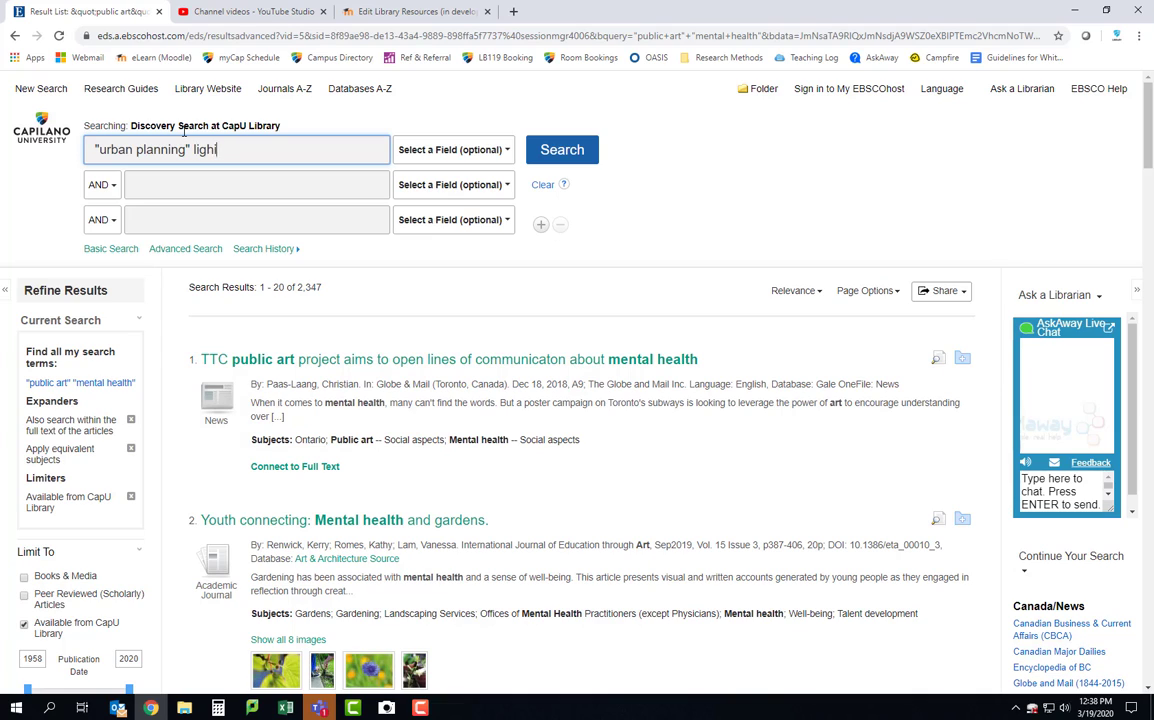
pyautogui.write('ting')
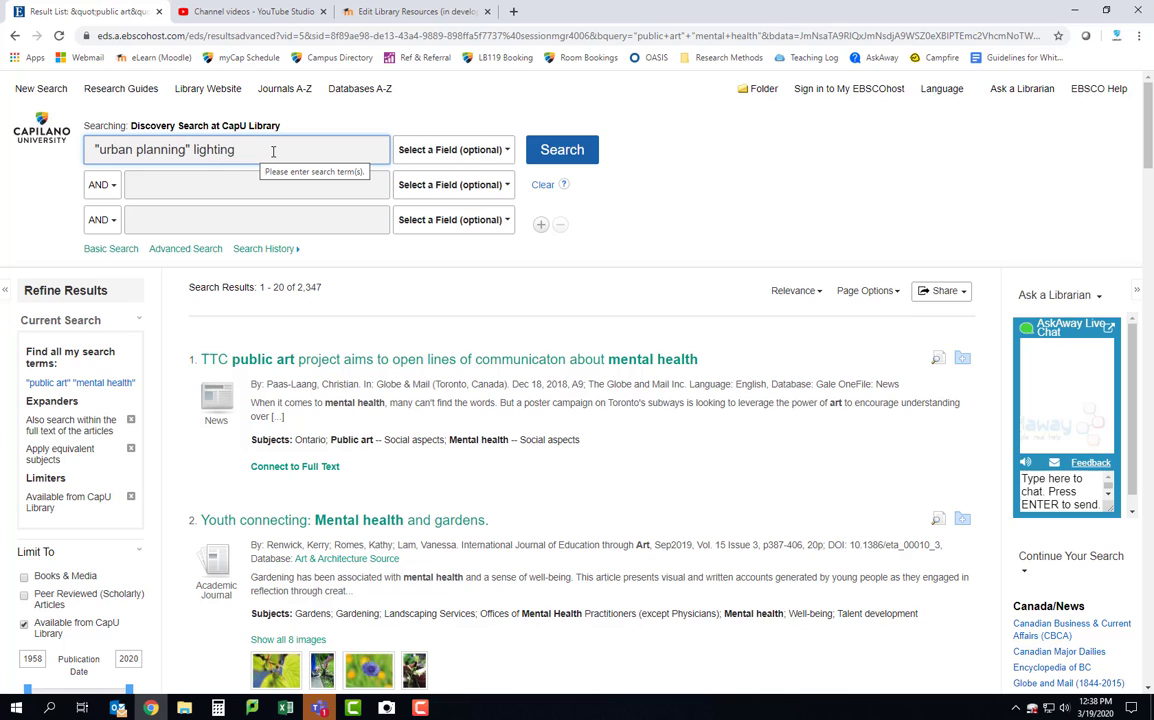
pyautogui.click(530, 150)
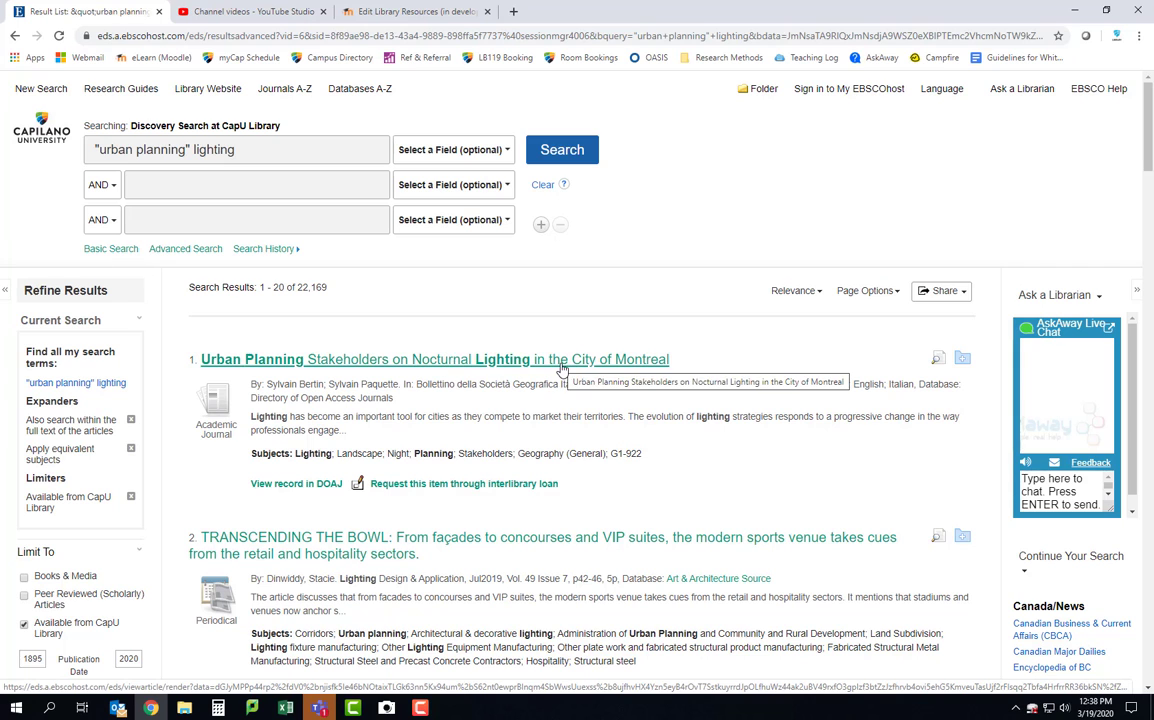
# Step: Scroll the "urban planning" lighting results down to result 6, 'Light as material/lighting as practice'
pyautogui.scroll(-3, 557, 380)
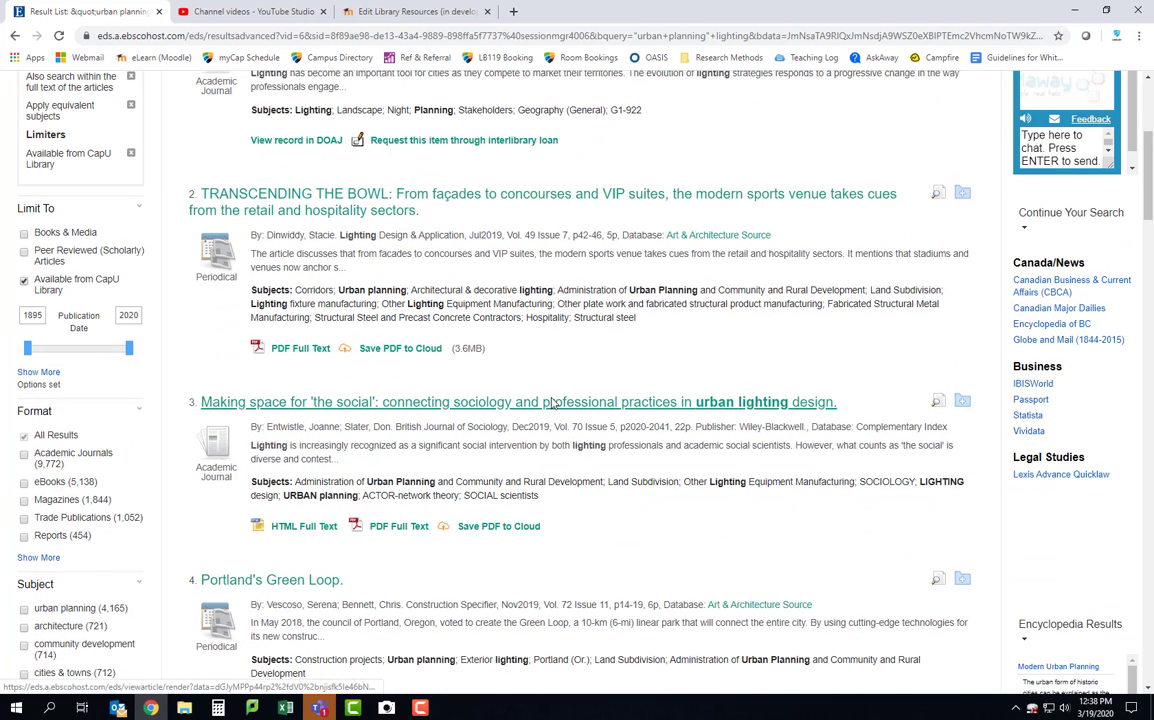
pyautogui.scroll(-1, 550, 403)
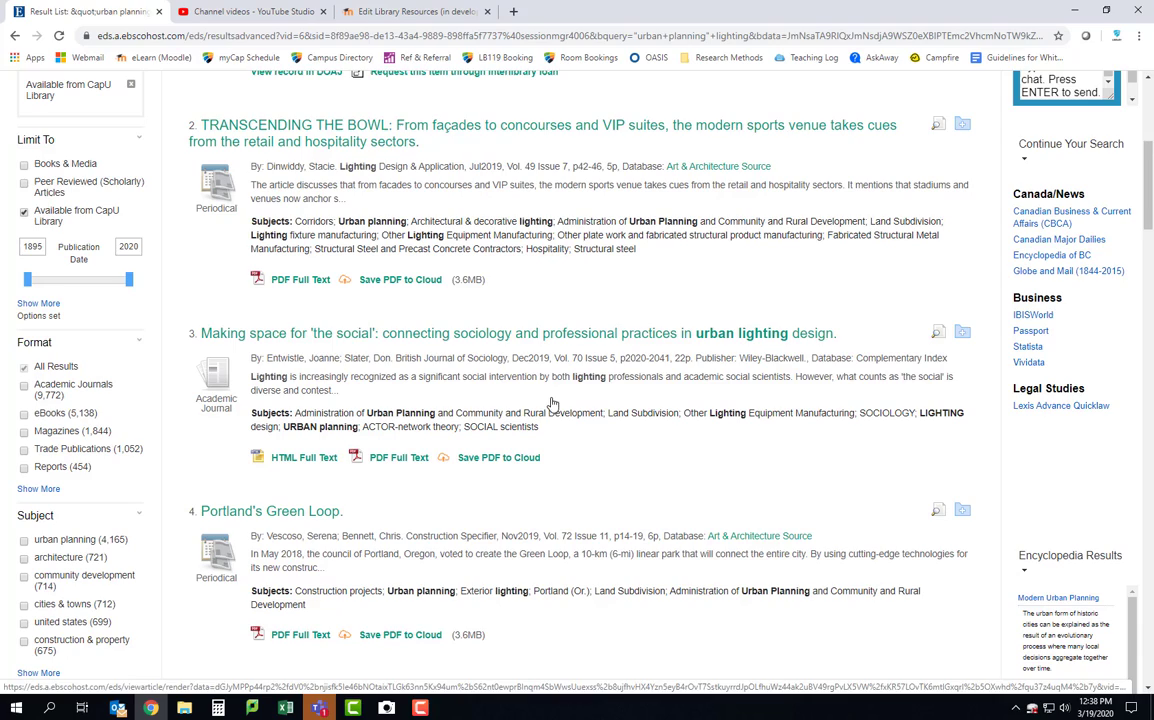
pyautogui.scroll(-3, 541, 425)
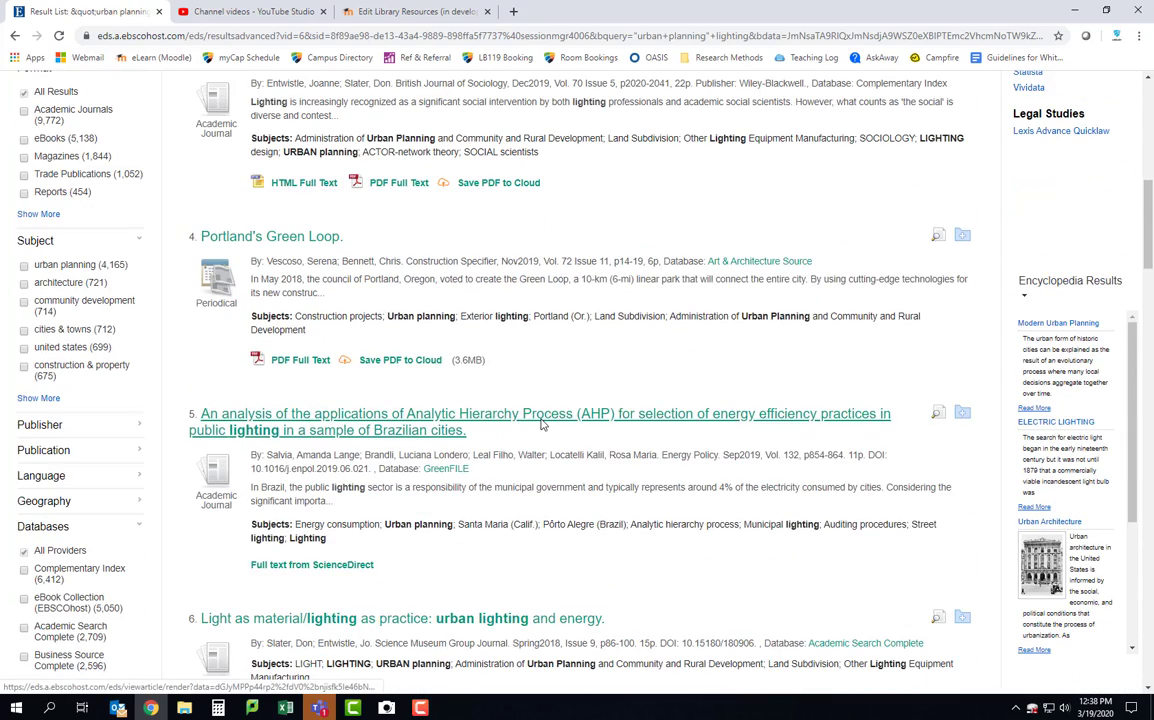
pyautogui.scroll(-2, 541, 425)
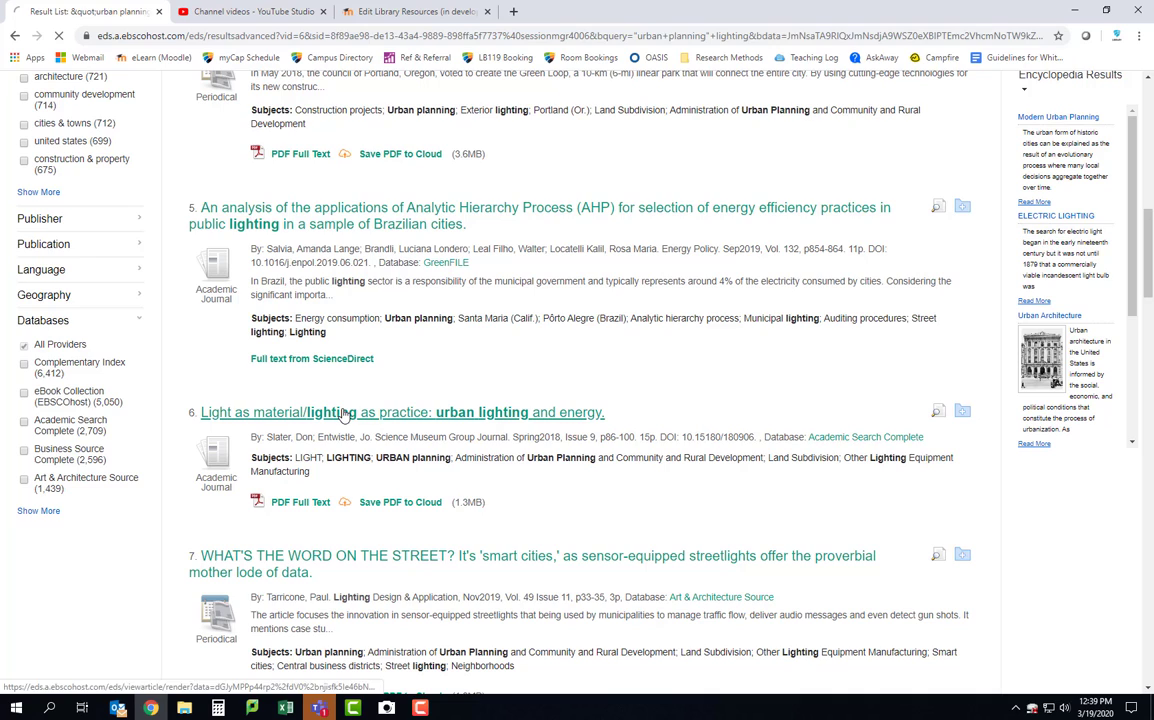
# Step: Open result 6's detailed record and review the 'Light as material/lighting as practice' title
pyautogui.click(343, 412)
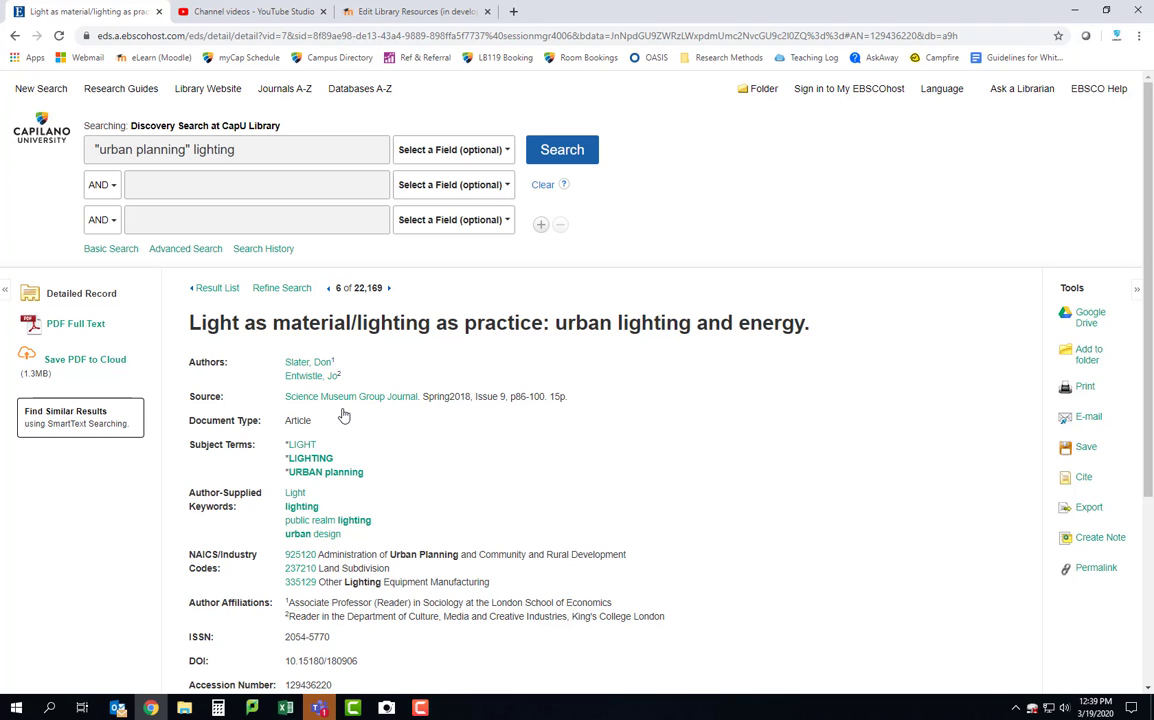
pyautogui.scroll(-3, 343, 415)
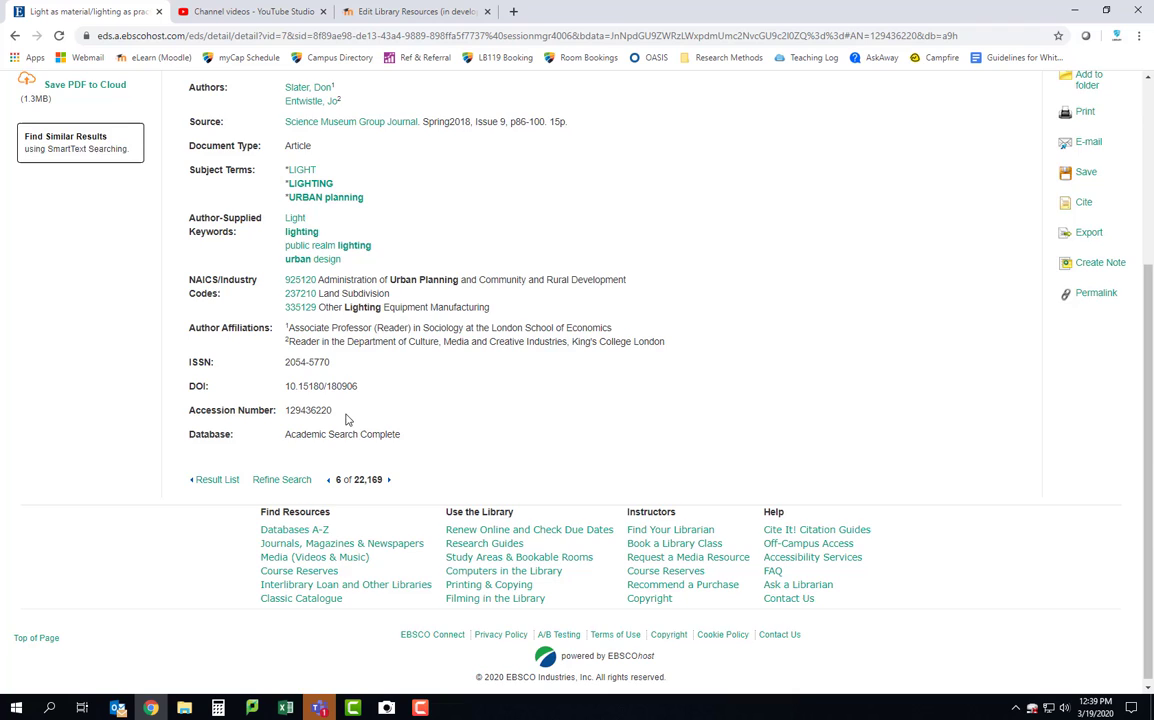
pyautogui.scroll(1, 345, 407)
pyautogui.scroll(1, 343, 408)
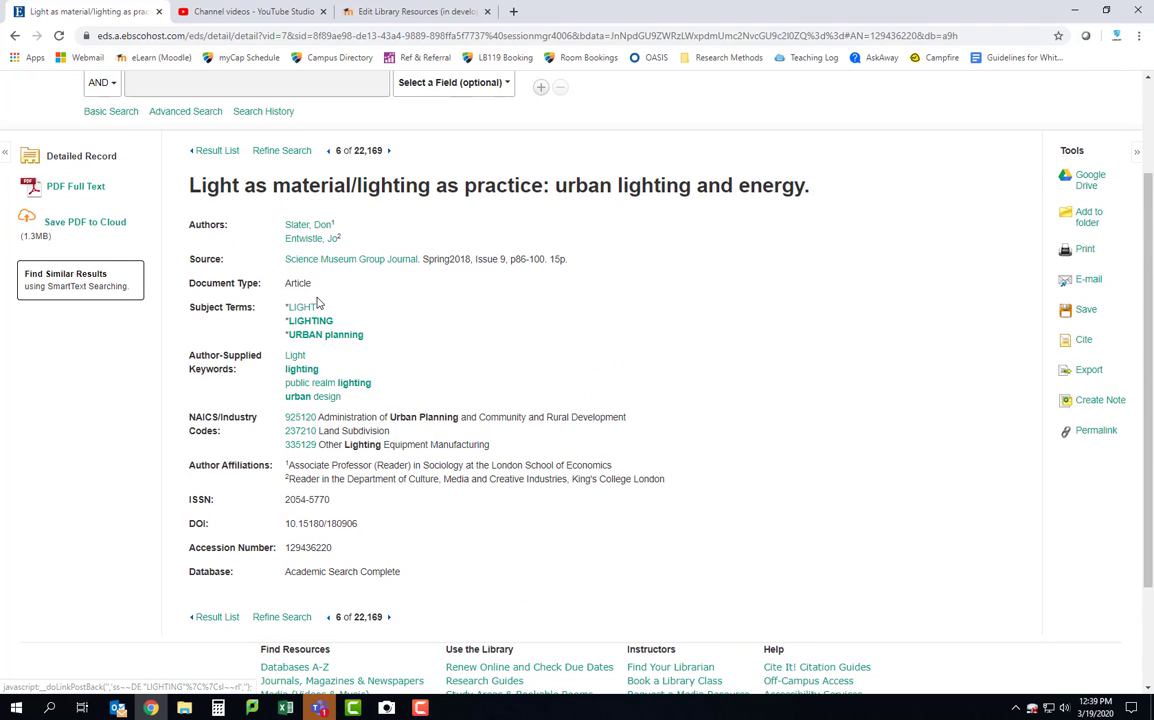
pyautogui.scroll(1, 318, 302)
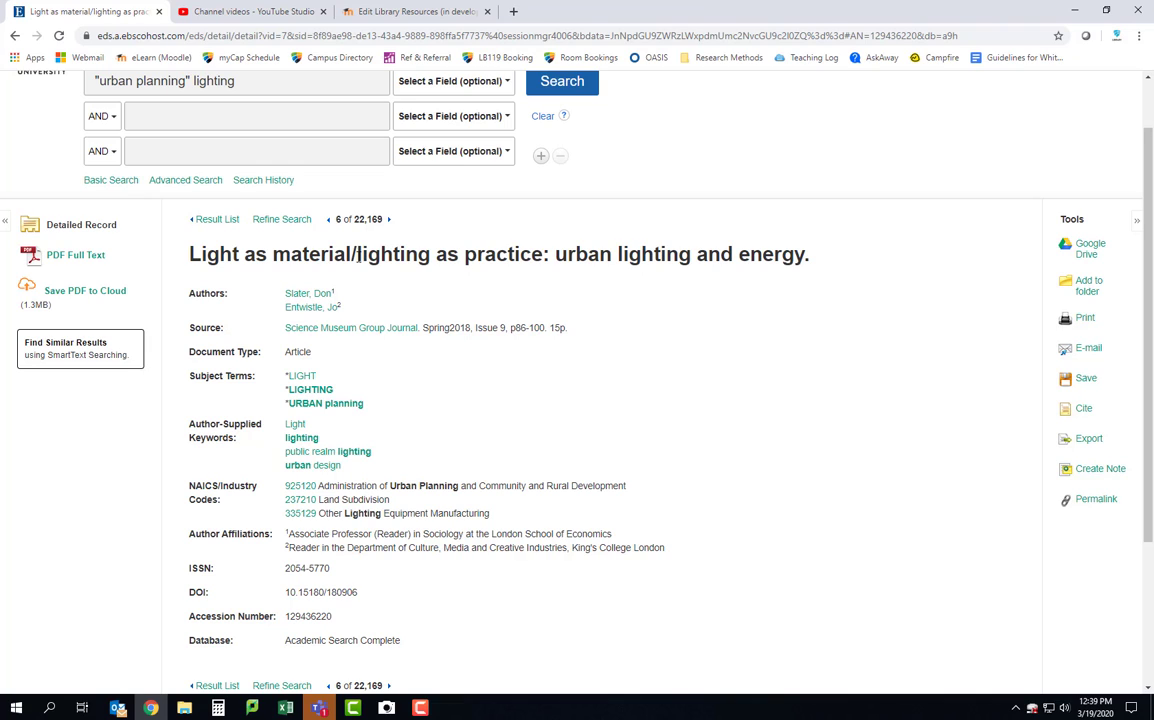
pyautogui.moveTo(356, 255); pyautogui.dragTo(531, 260)
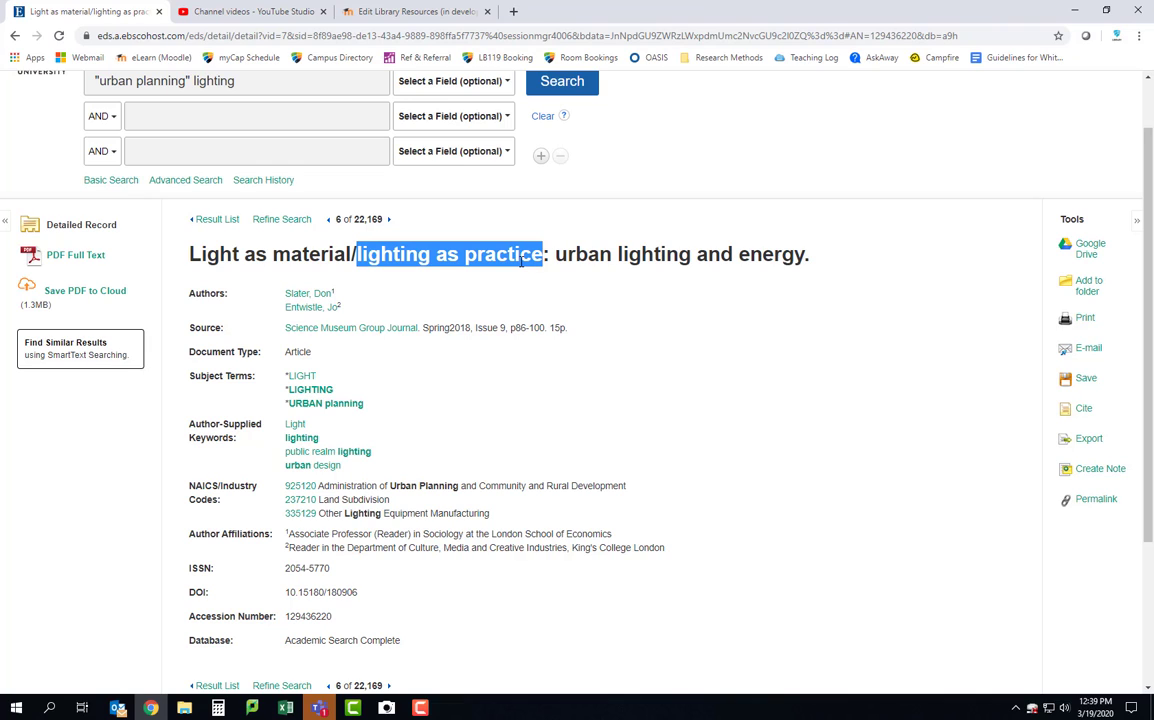
pyautogui.click(519, 260)
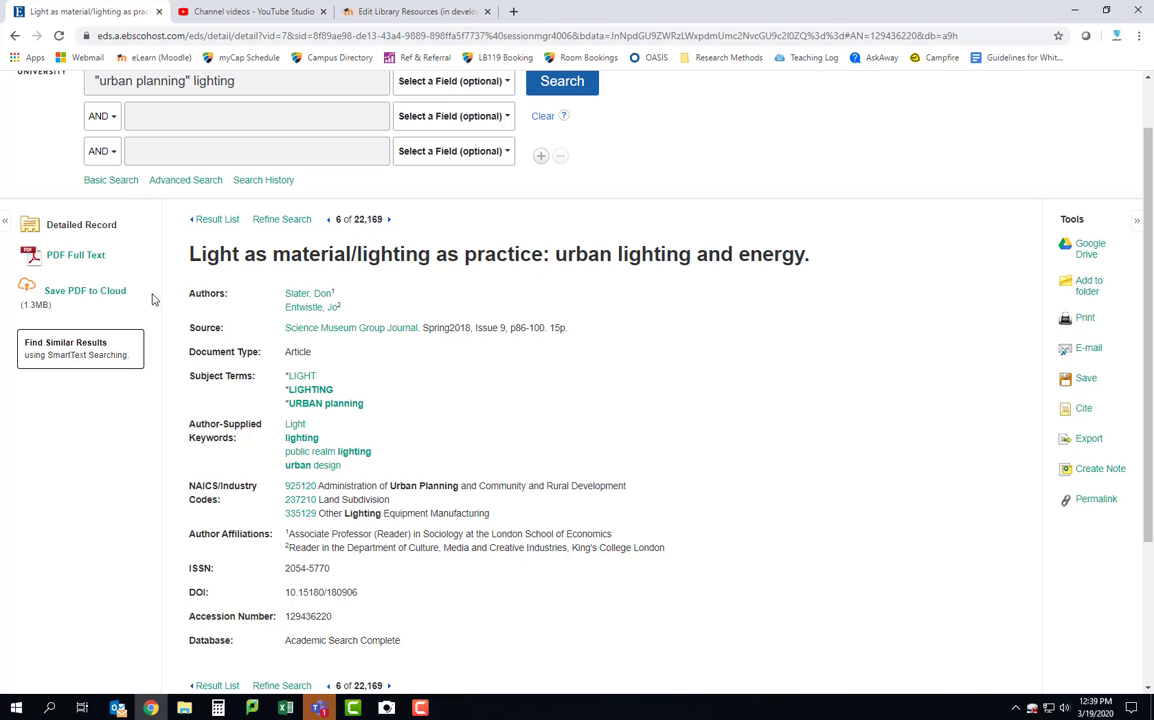
# Step: Open the article's PDF Full Text, zoom in two steps, and scroll to the Introduction
pyautogui.click(94, 258)
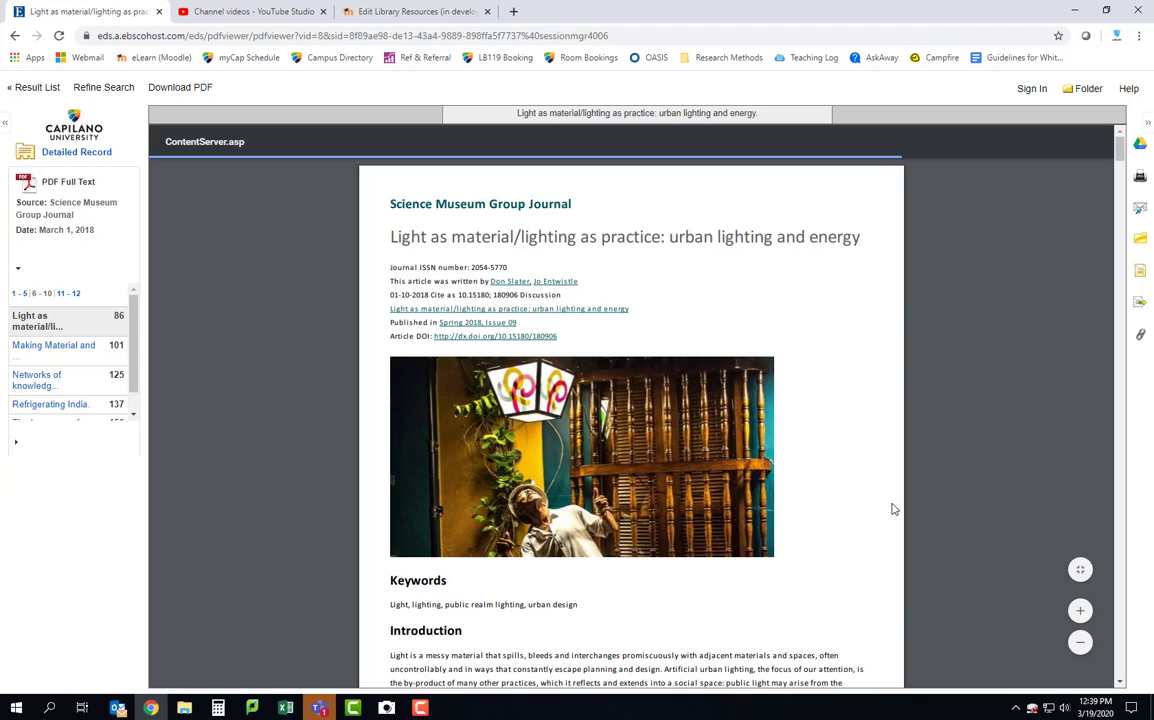
pyautogui.click(1081, 611)
pyautogui.click(1081, 611)
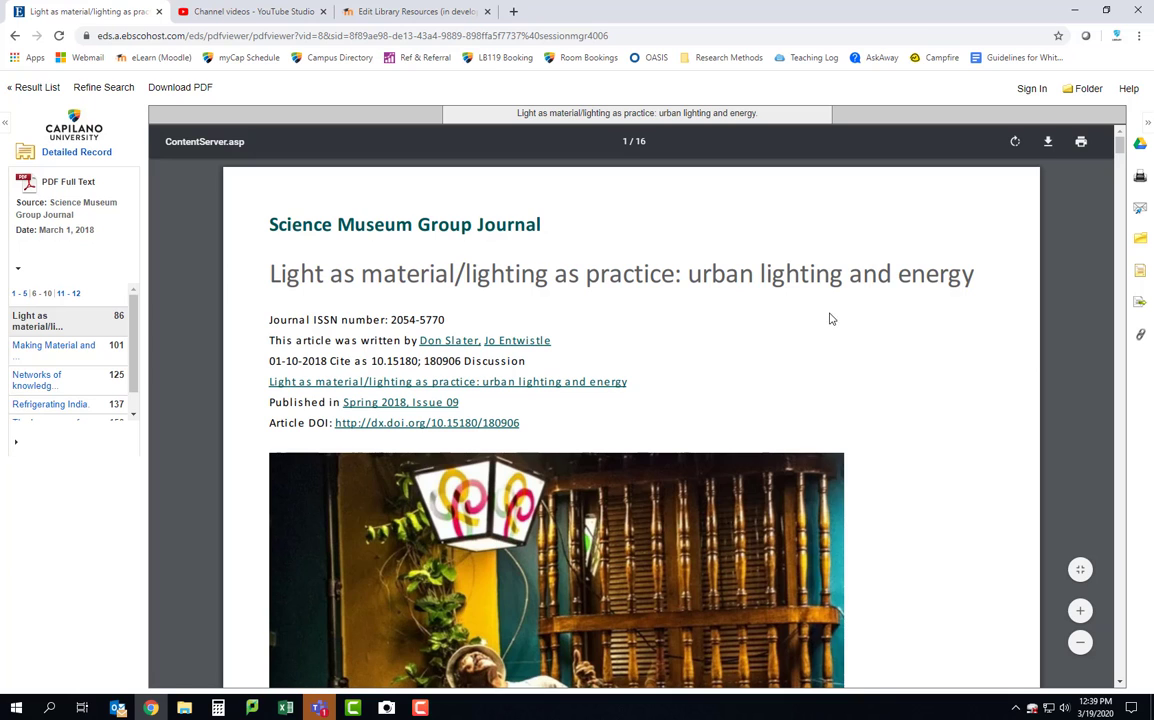
pyautogui.click(1119, 683)
pyautogui.scroll(-4, 1119, 683)
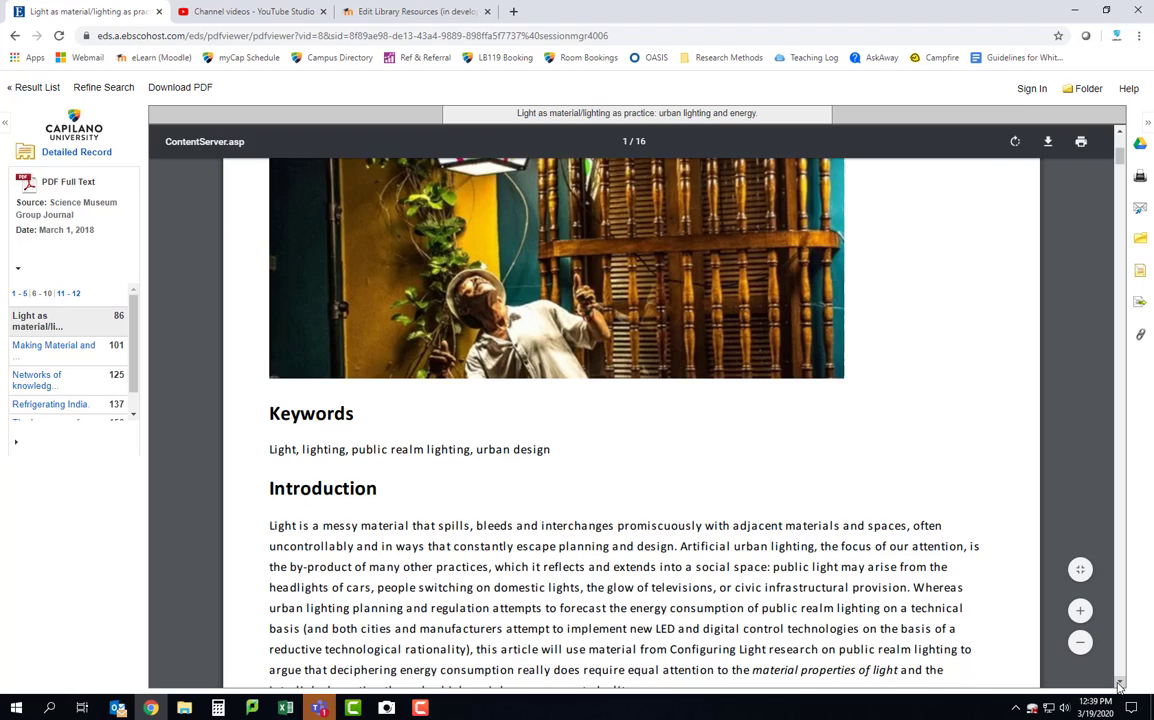
pyautogui.scroll(-2, 1119, 683)
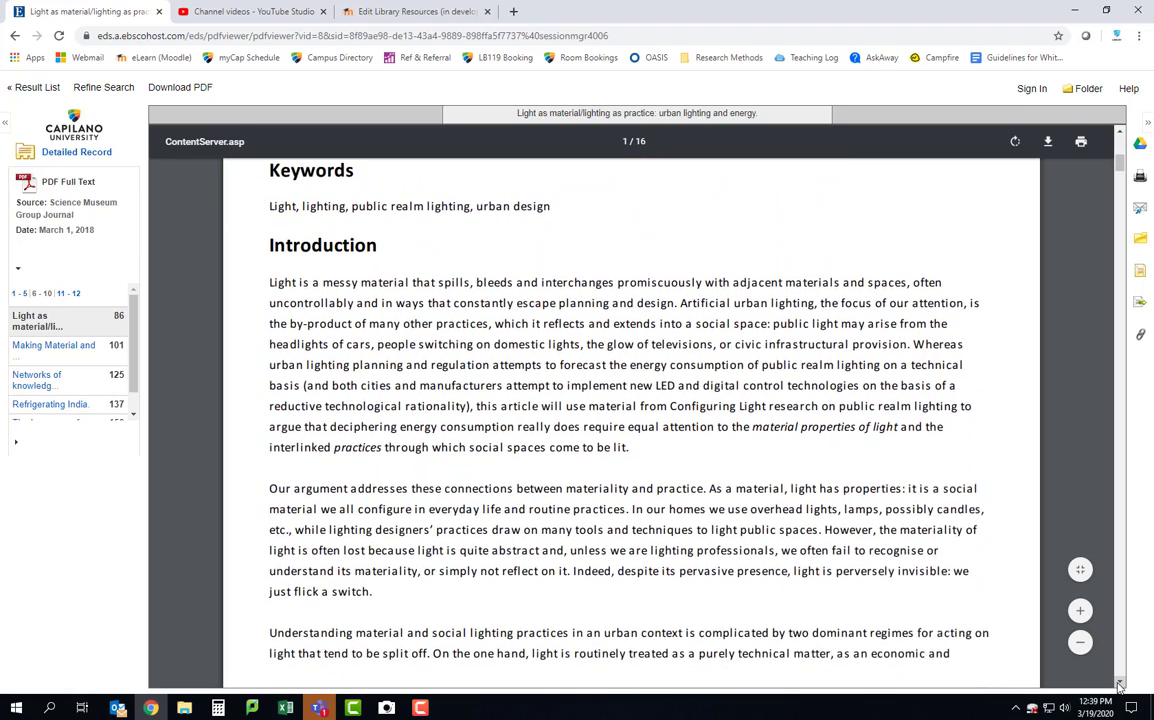
pyautogui.scroll(-1, 1119, 683)
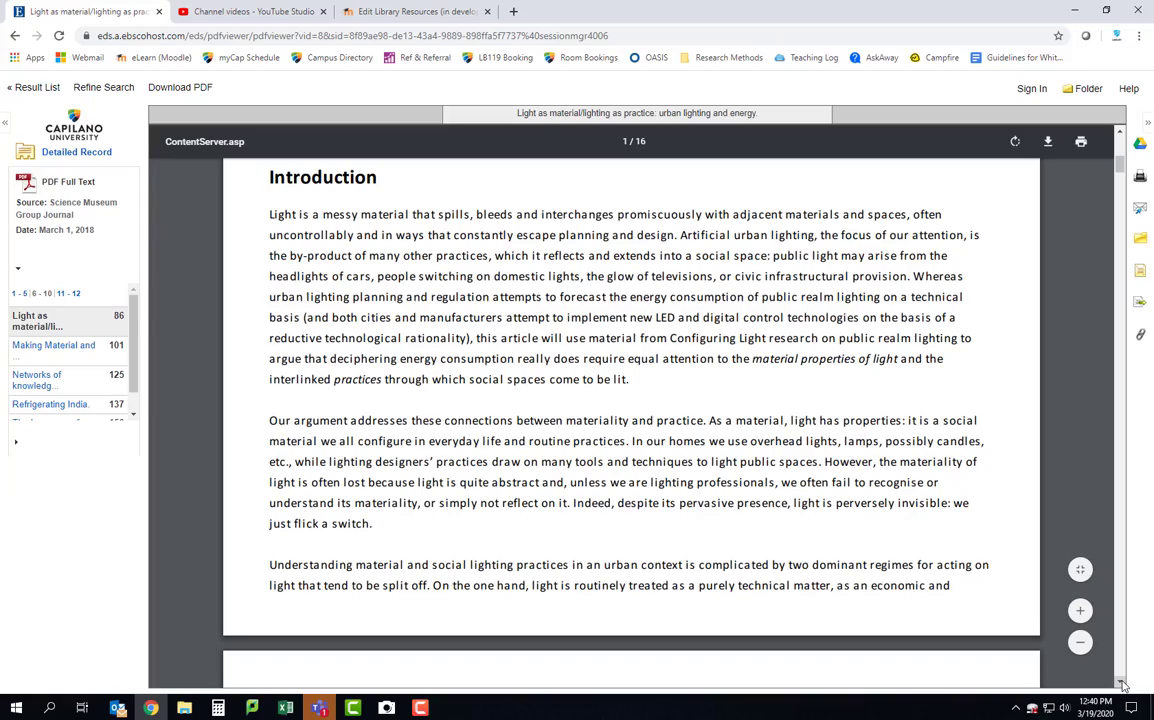
# Step: Page through the PDF down to page 14 of 16, showing the 14-item References list
pyautogui.click(1122, 684)
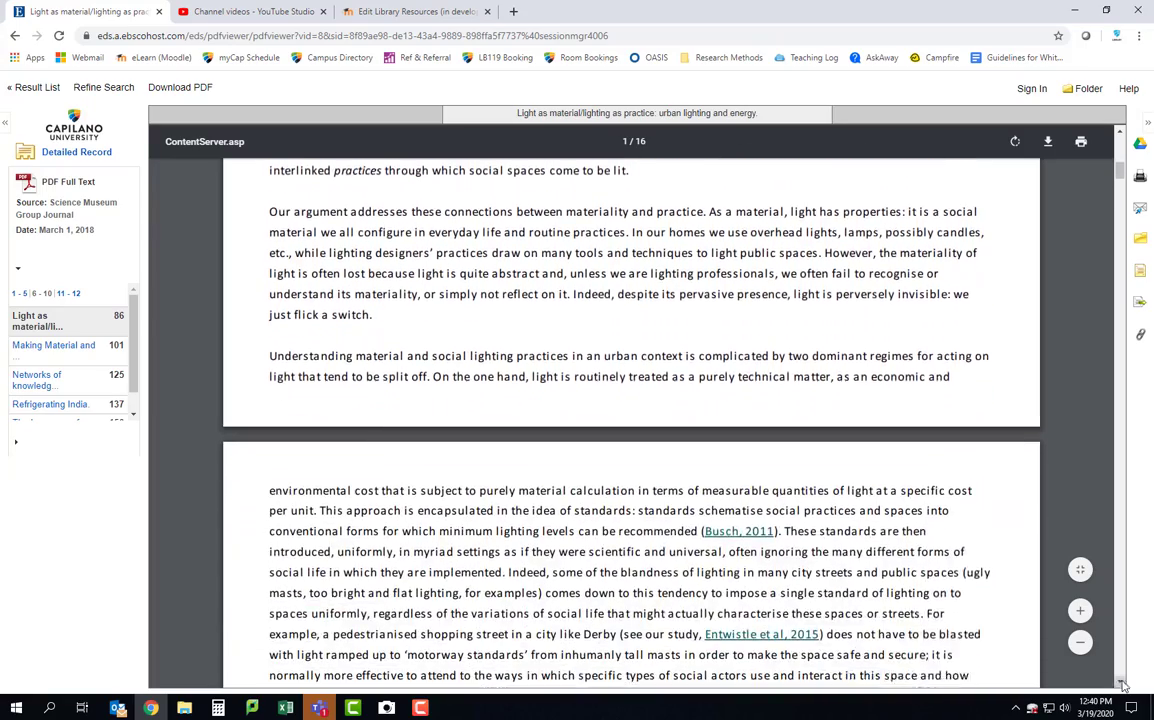
pyautogui.click(1122, 684)
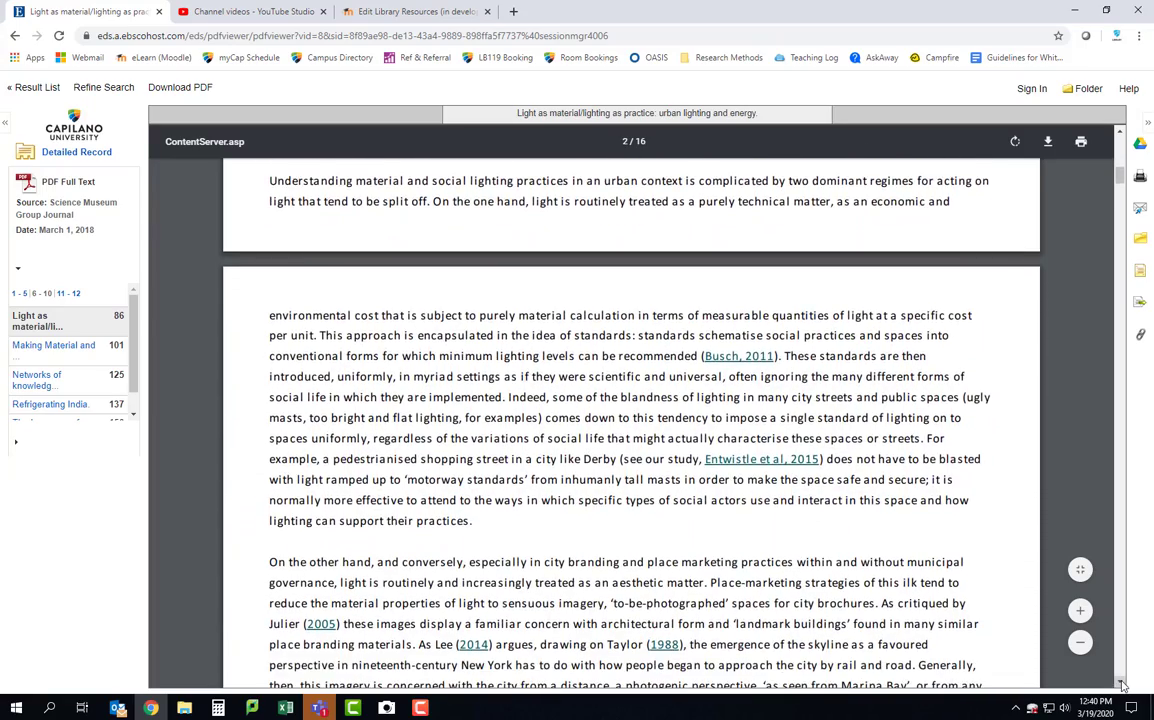
pyautogui.click(1122, 684)
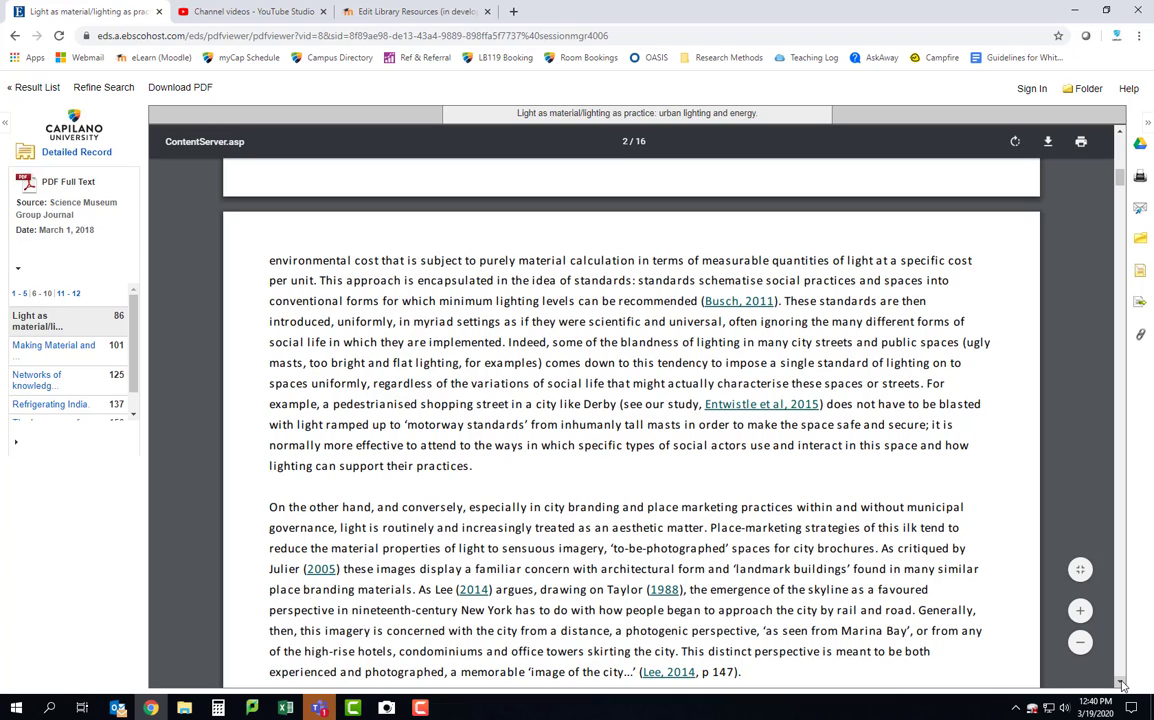
pyautogui.click(1122, 684)
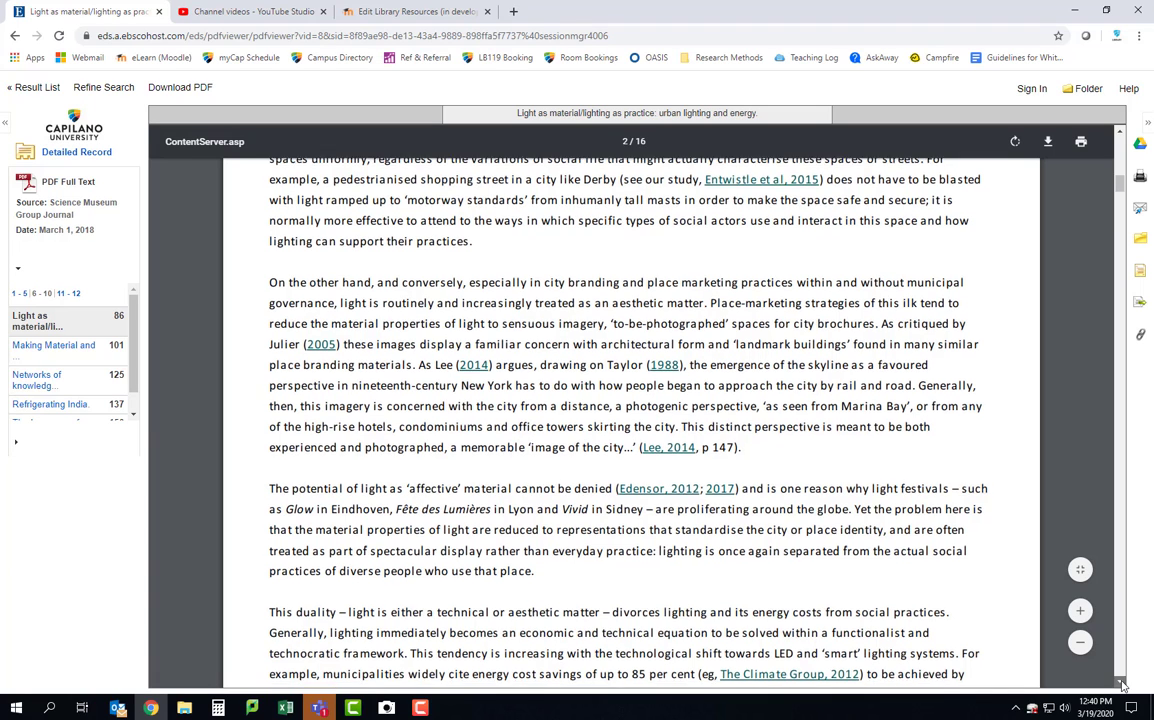
pyautogui.click(1122, 684)
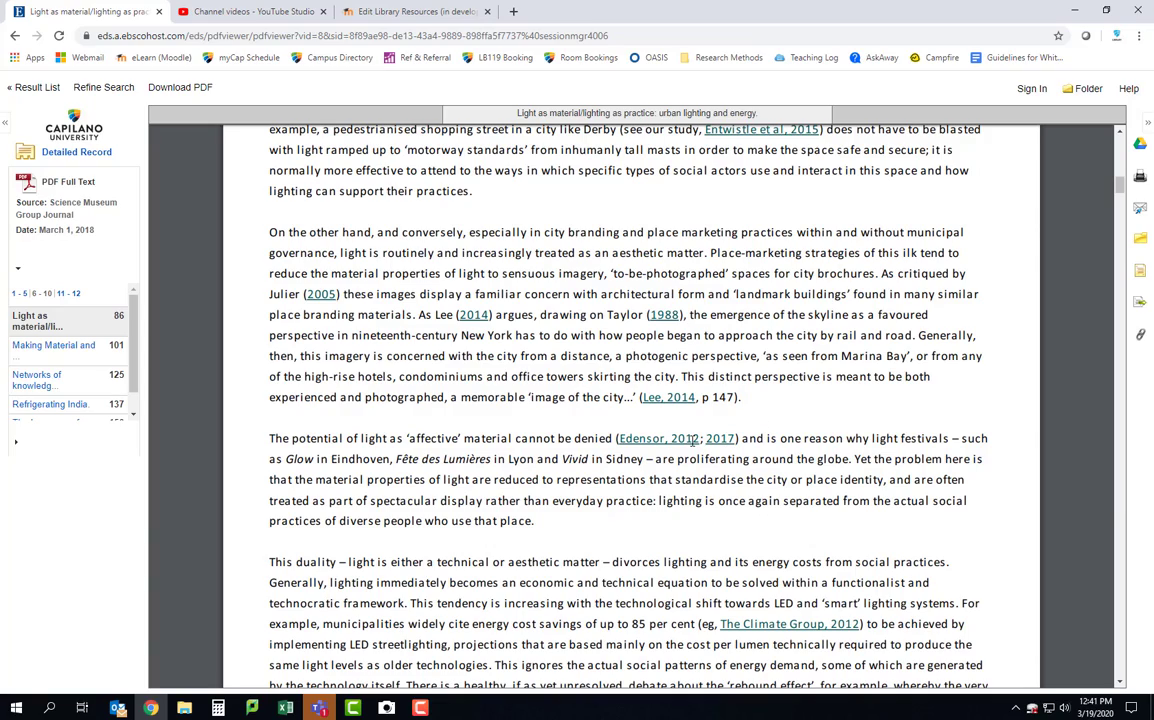
pyautogui.moveTo(1119, 186); pyautogui.dragTo(1094, 520)
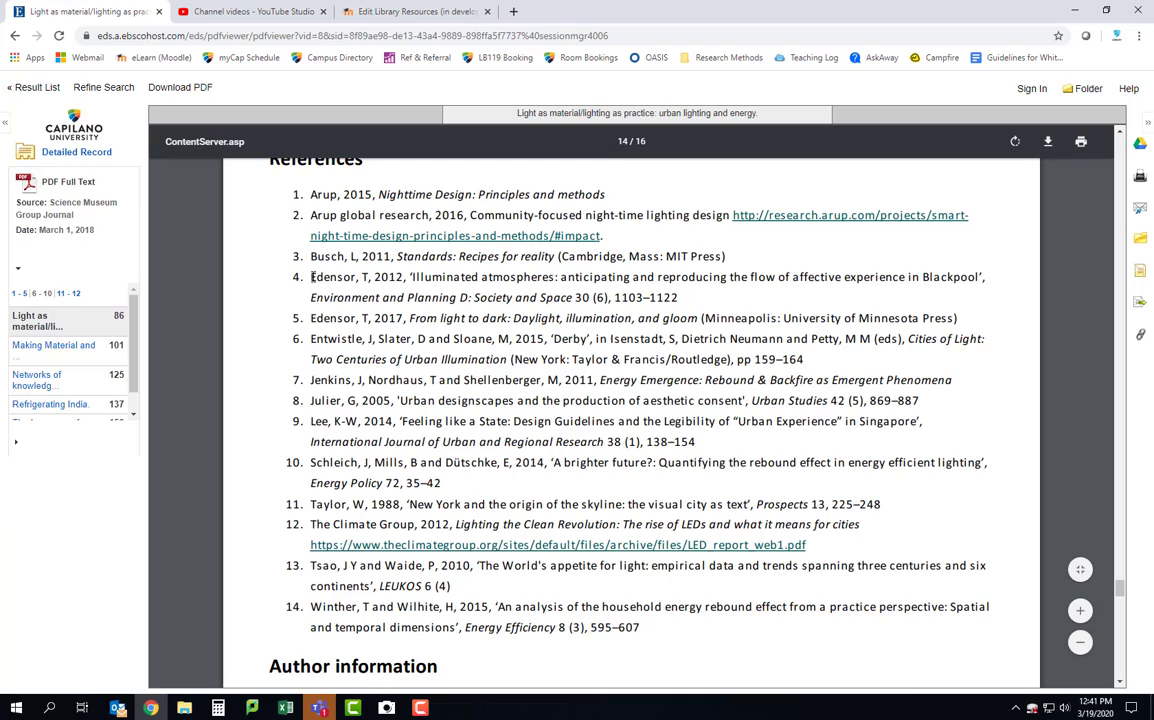
# Step: Select 'From light to dark: Daylight, illumination, and gloom' in reference 5 and bring up its context menu
pyautogui.moveTo(311, 277); pyautogui.dragTo(370, 280)
pyautogui.moveTo(311, 318); pyautogui.dragTo(370, 322)
pyautogui.click(370, 322)
pyautogui.moveTo(785, 319); pyautogui.dragTo(953, 319)
pyautogui.click(955, 319)
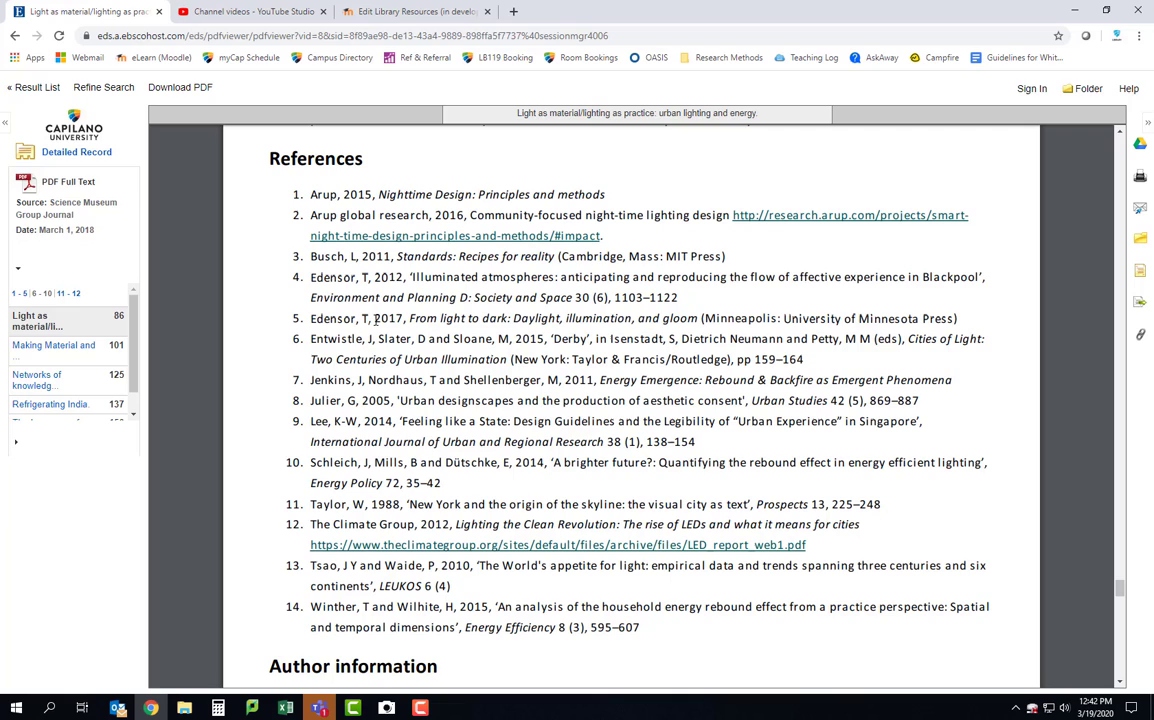
pyautogui.moveTo(405, 318); pyautogui.dragTo(695, 318)
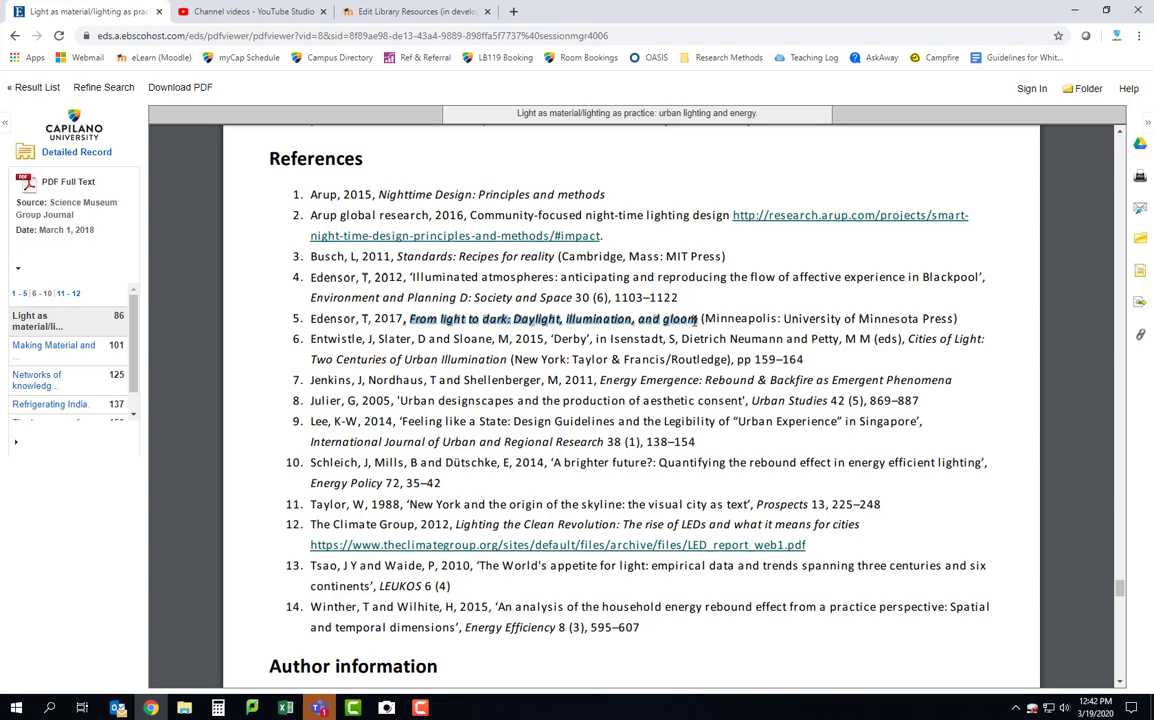
pyautogui.rightClick(622, 322)
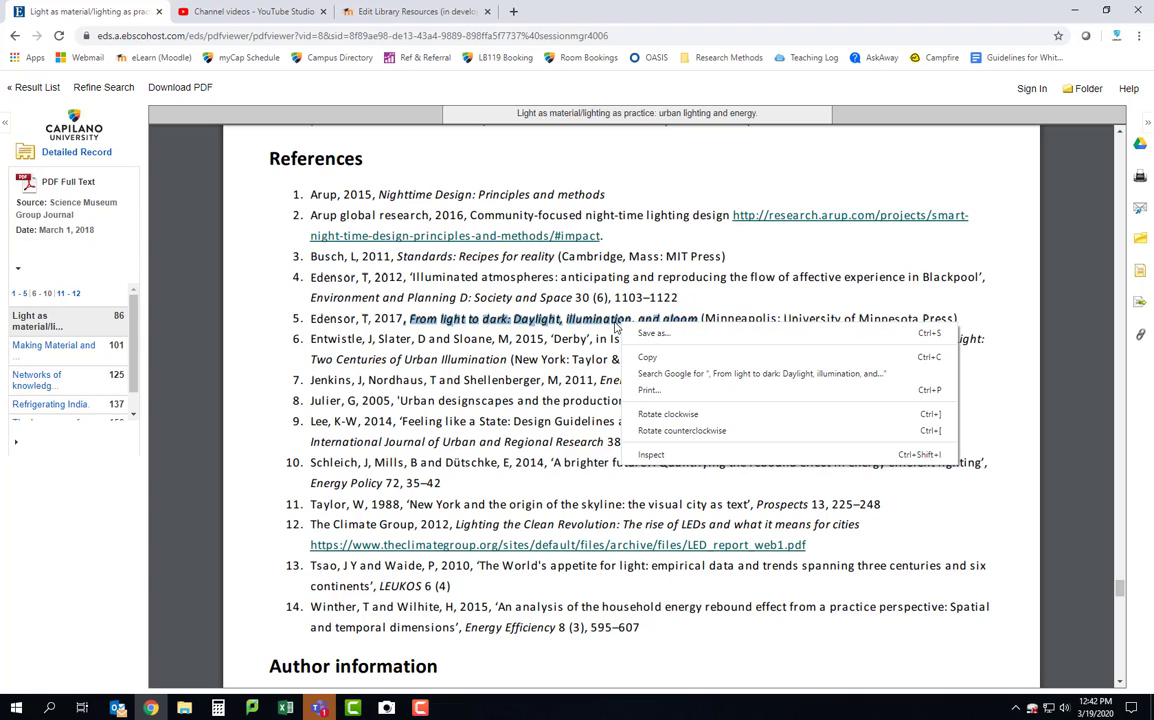
# Step: Copy the book title, then search Google for 'capilano library' in a new tab
pyautogui.click(648, 357)
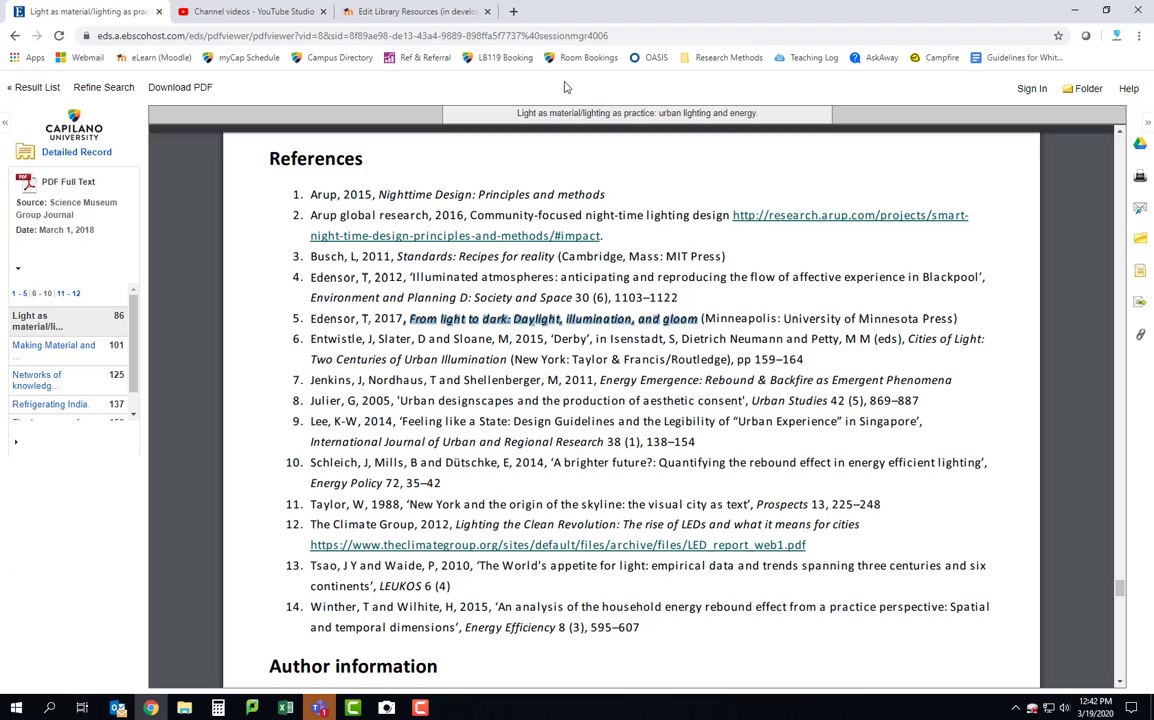
pyautogui.hotkey('ctrl', 't')
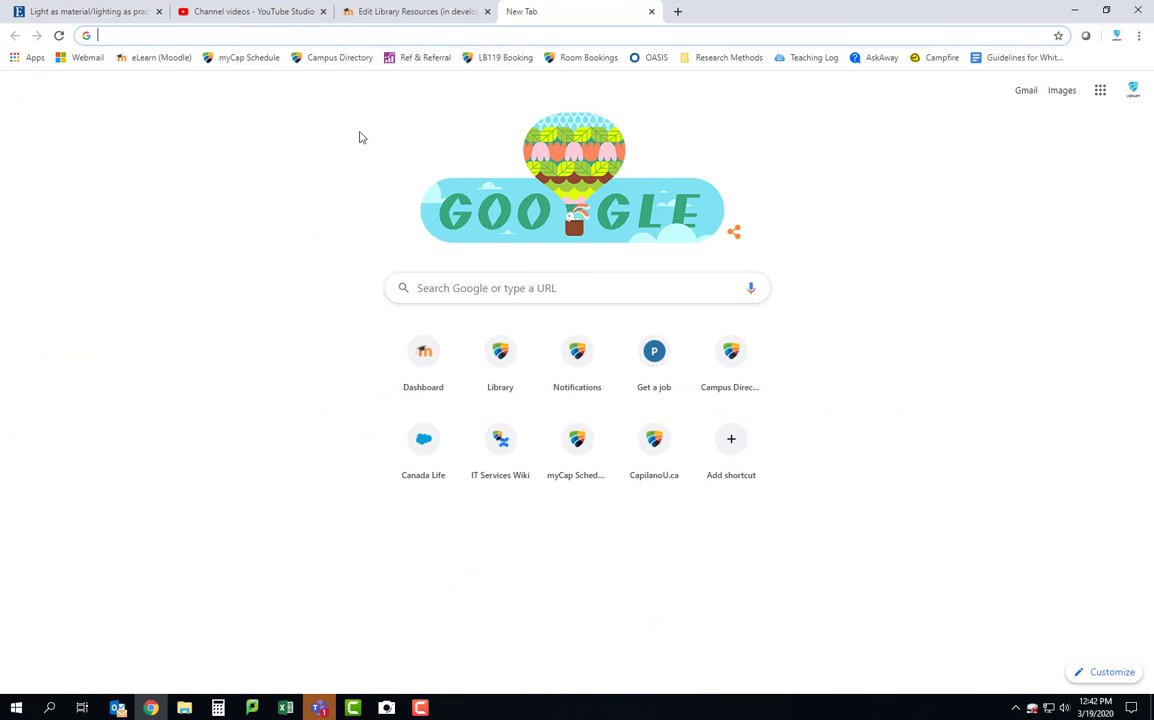
pyautogui.write('capilano ')
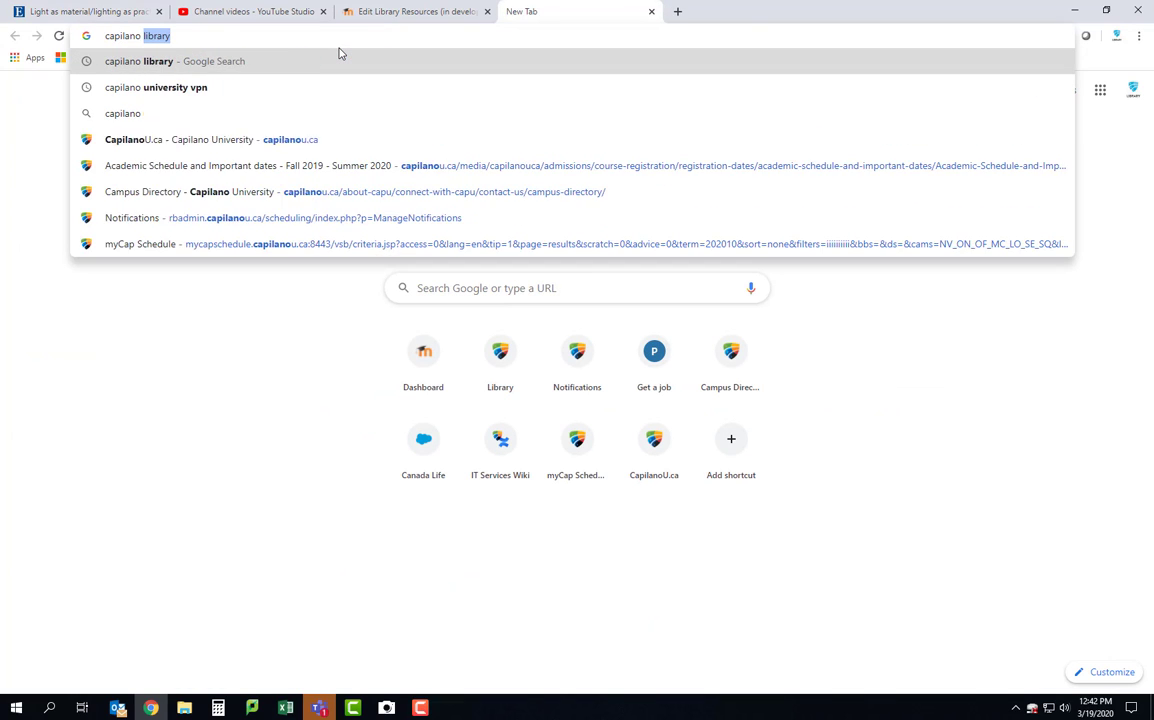
pyautogui.write('lib')
pyautogui.press('Return')
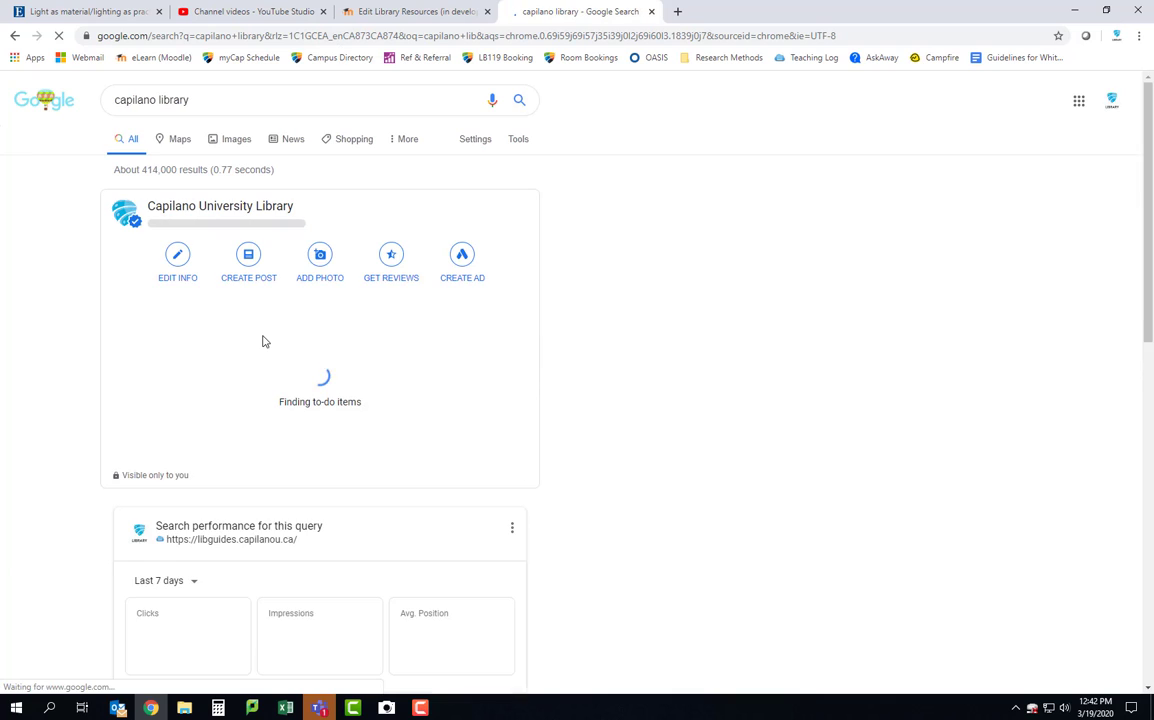
pyautogui.scroll(-3, 268, 420)
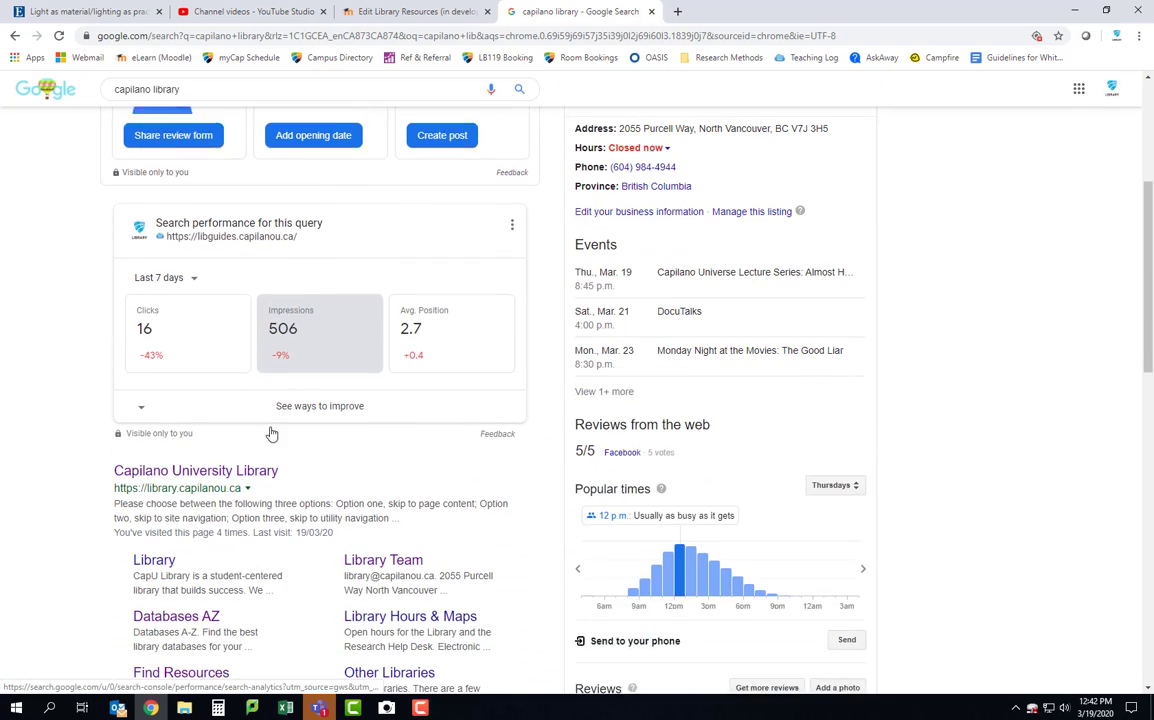
# Step: Go to the Capilano University Library site and paste the From light to dark title into Search Discovery
pyautogui.click(240, 454)
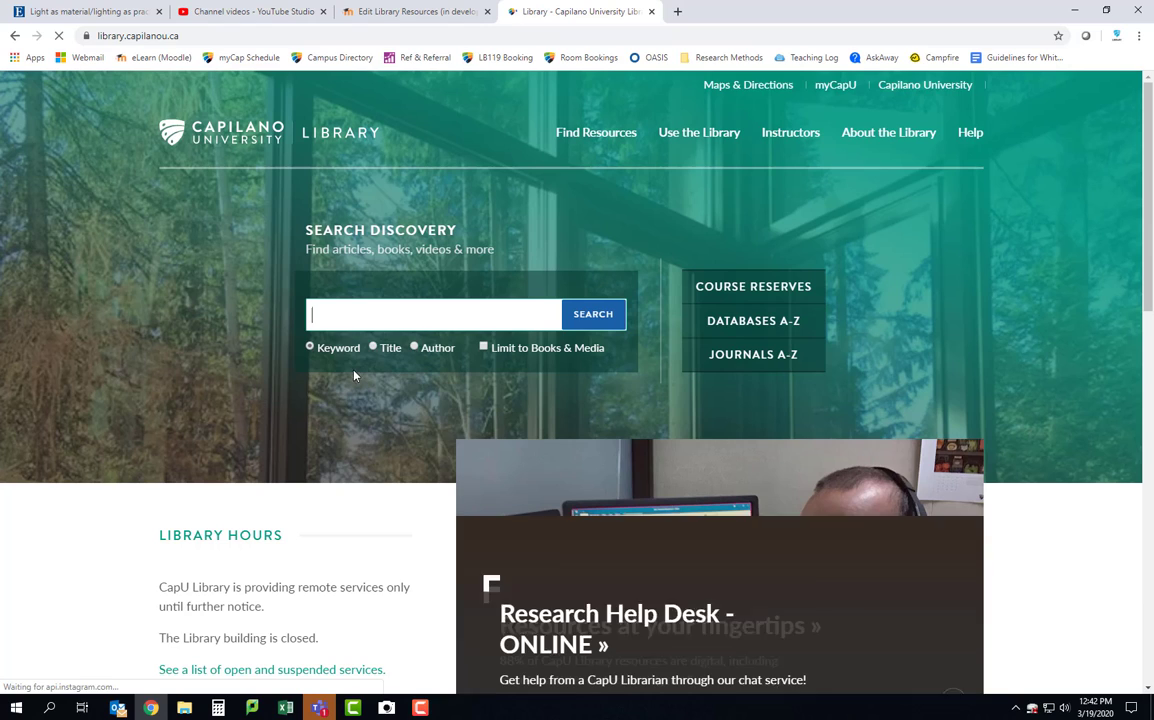
pyautogui.click(348, 318)
pyautogui.hotkey('ctrl', 'v')
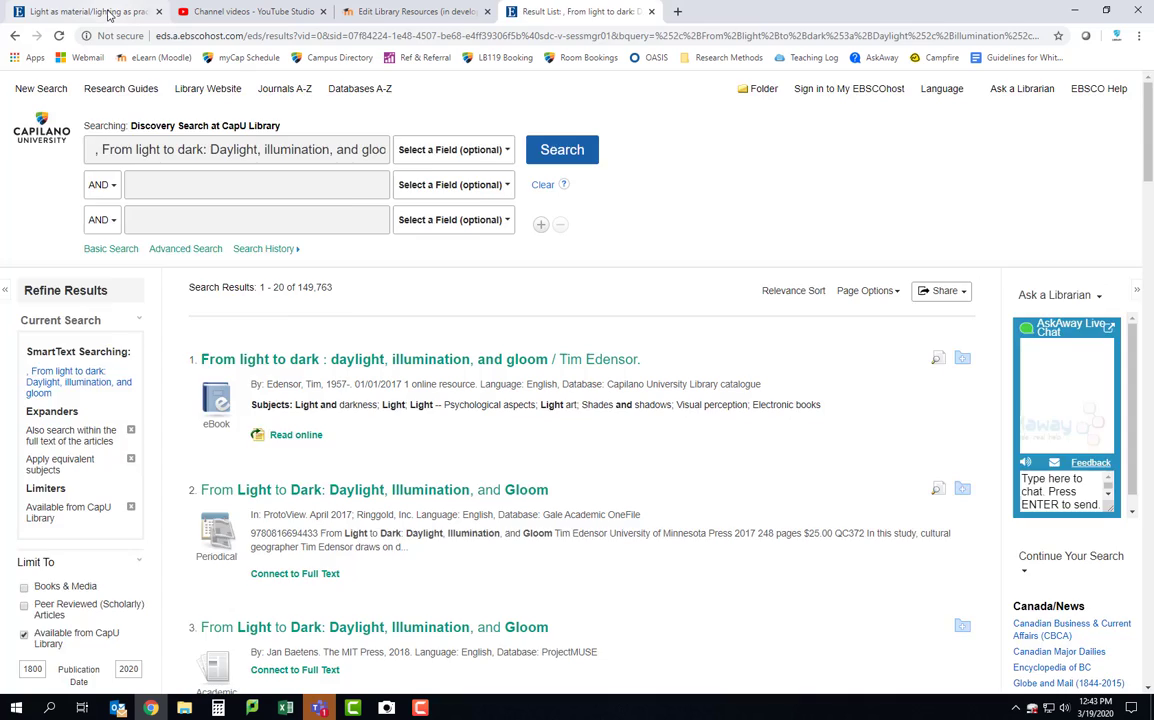
# Step: Switch to the first tab and go back twice to the 22,169 "urban planning" lighting results
pyautogui.click(110, 12)
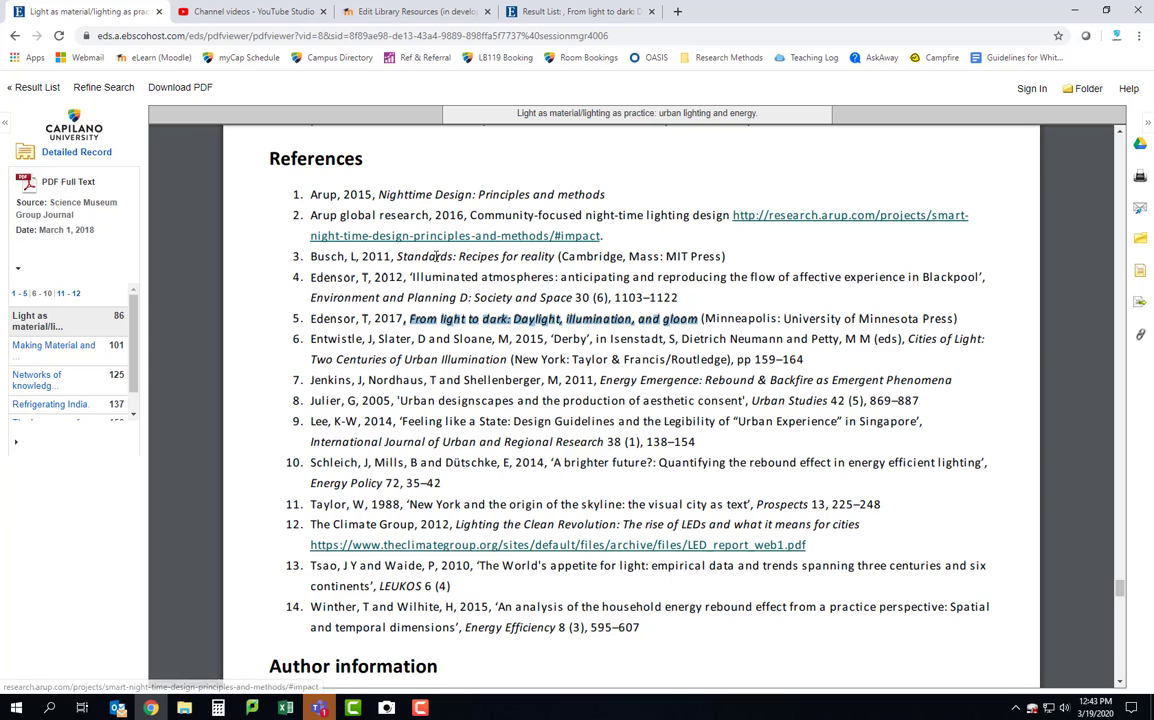
pyautogui.click(16, 37)
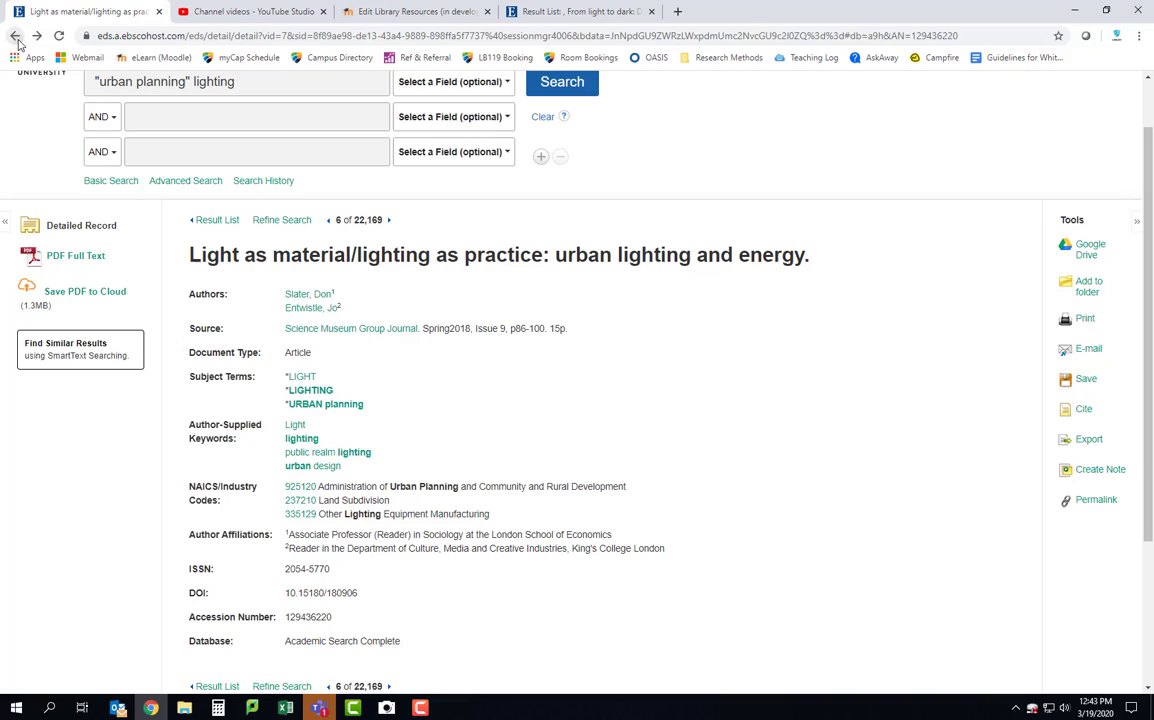
pyautogui.click(16, 37)
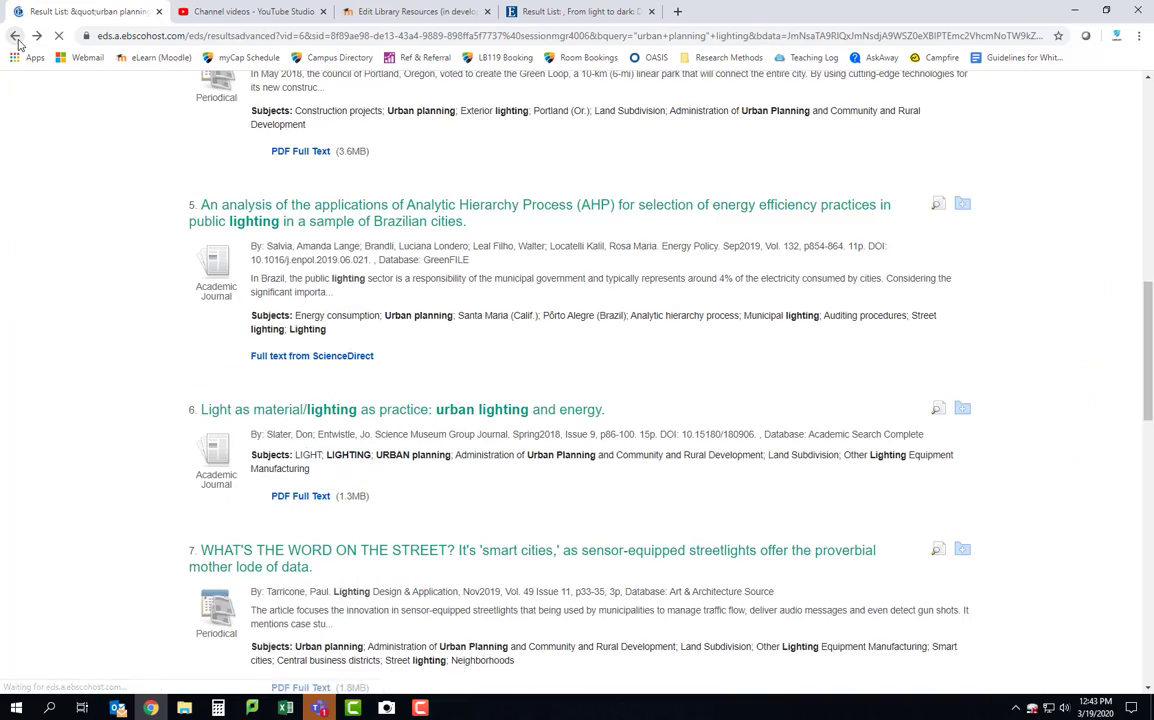
pyautogui.scroll(5, 348, 343)
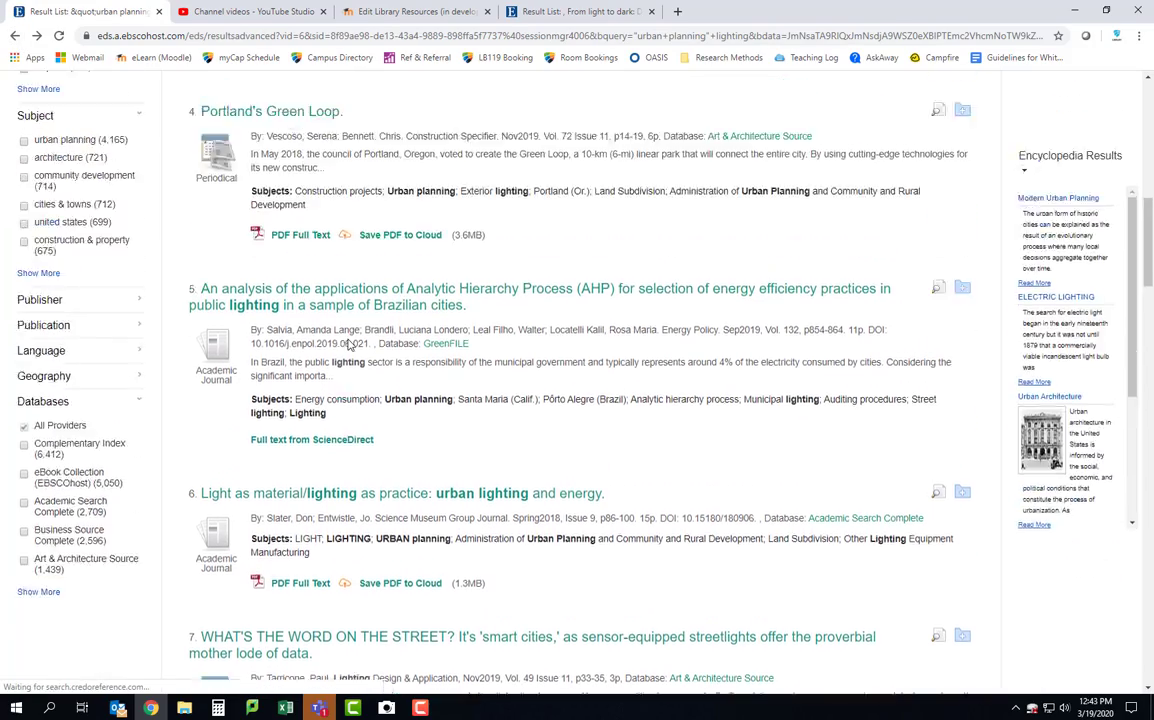
pyautogui.scroll(4, 348, 343)
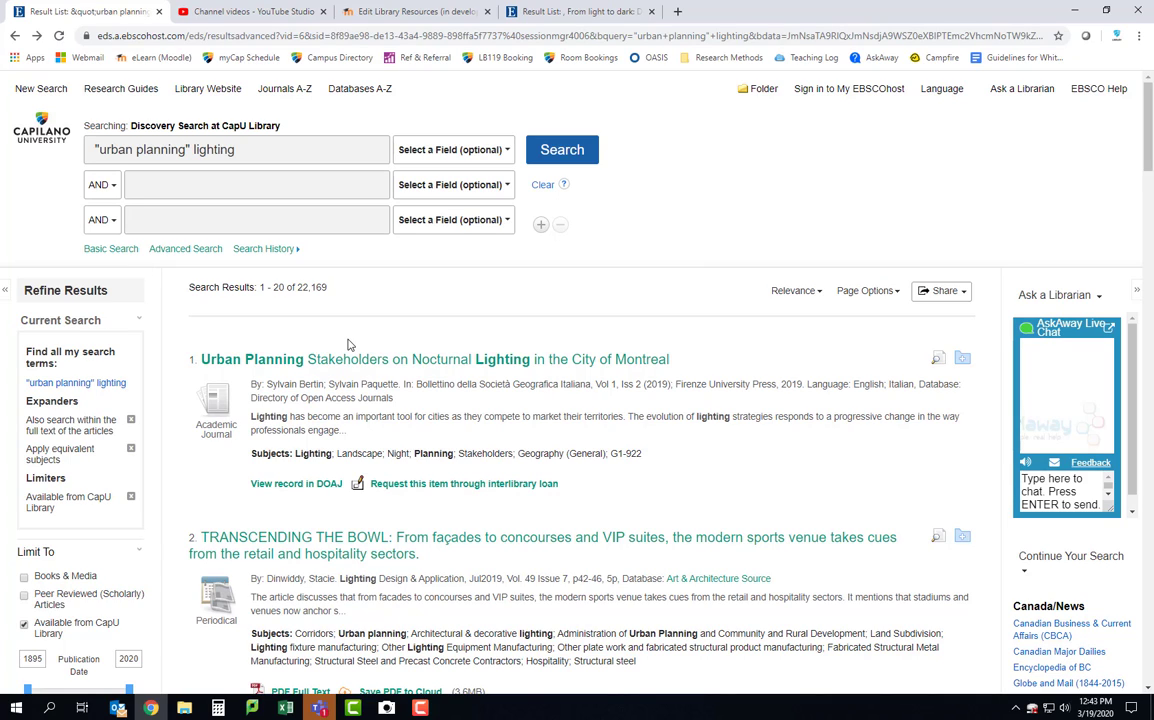
# Step: Review the "urban planning" lighting query, then scroll the results past "Making space for 'the social'"
pyautogui.click(190, 149)
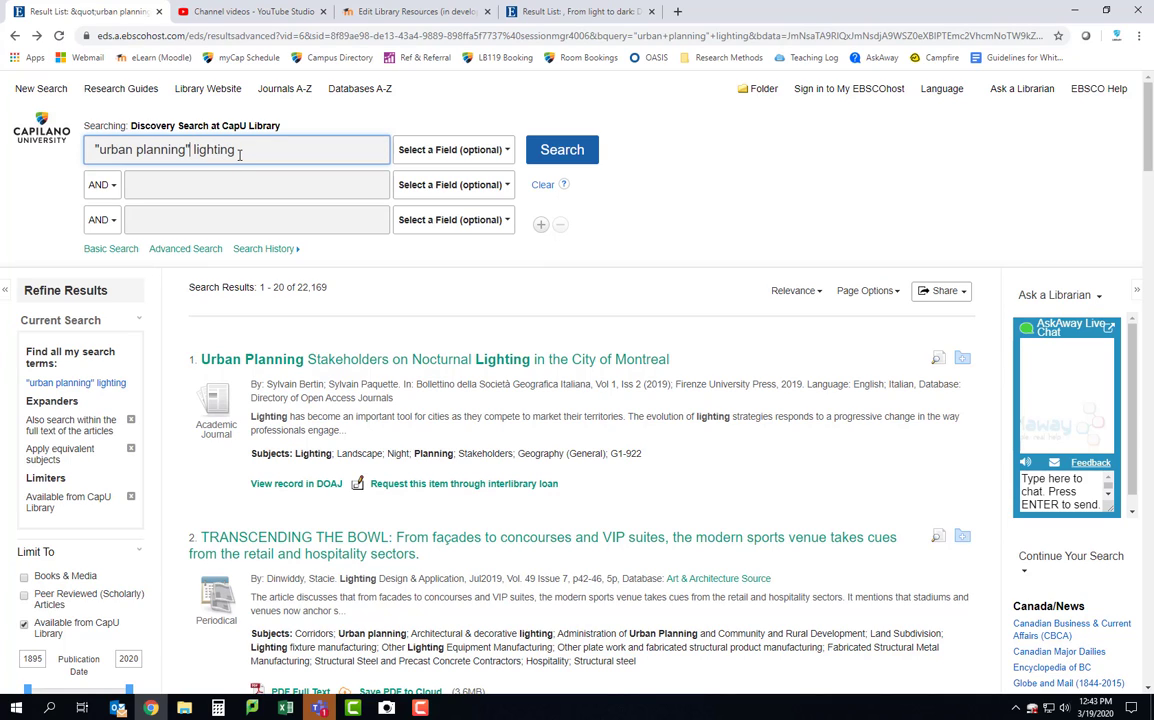
pyautogui.moveTo(237, 150); pyautogui.dragTo(87, 148)
pyautogui.click(129, 143)
pyautogui.scroll(-3, 210, 447)
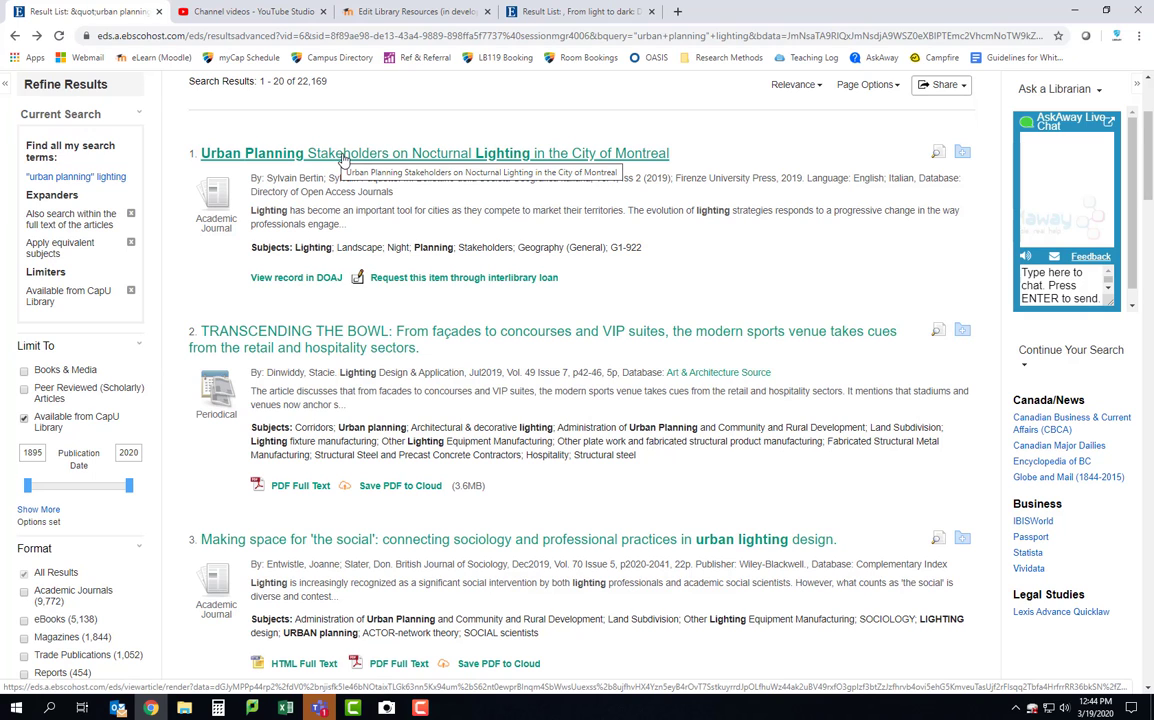
pyautogui.scroll(-1, 343, 160)
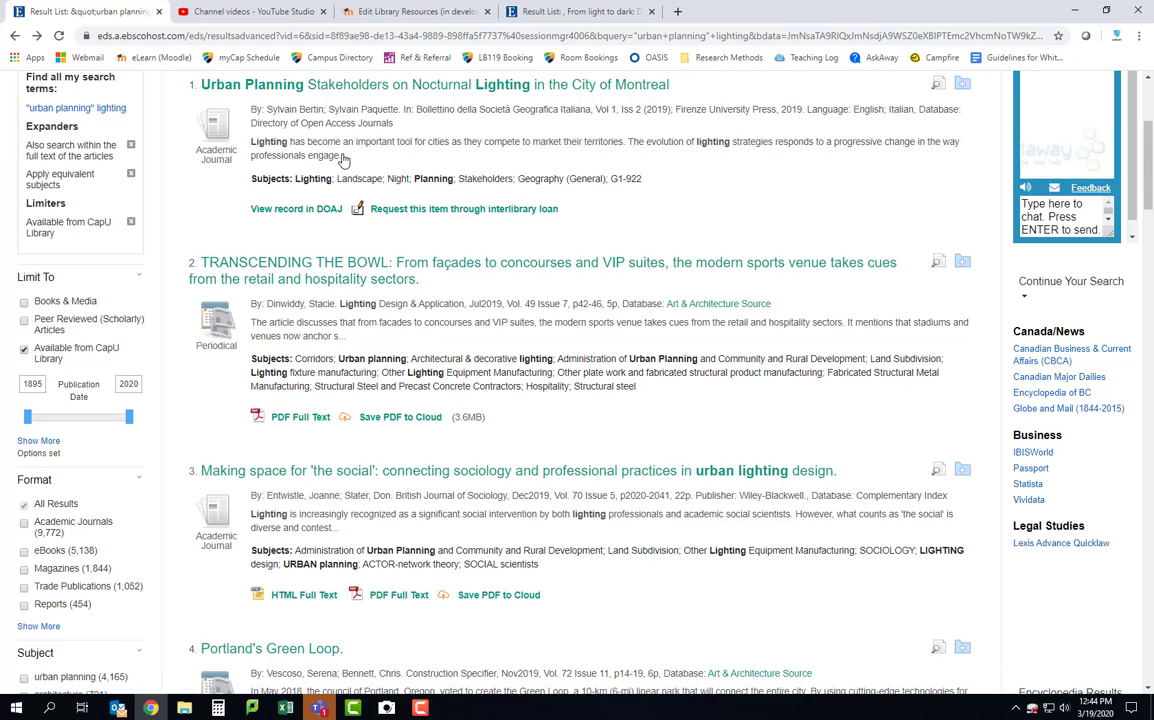
pyautogui.scroll(-1, 343, 160)
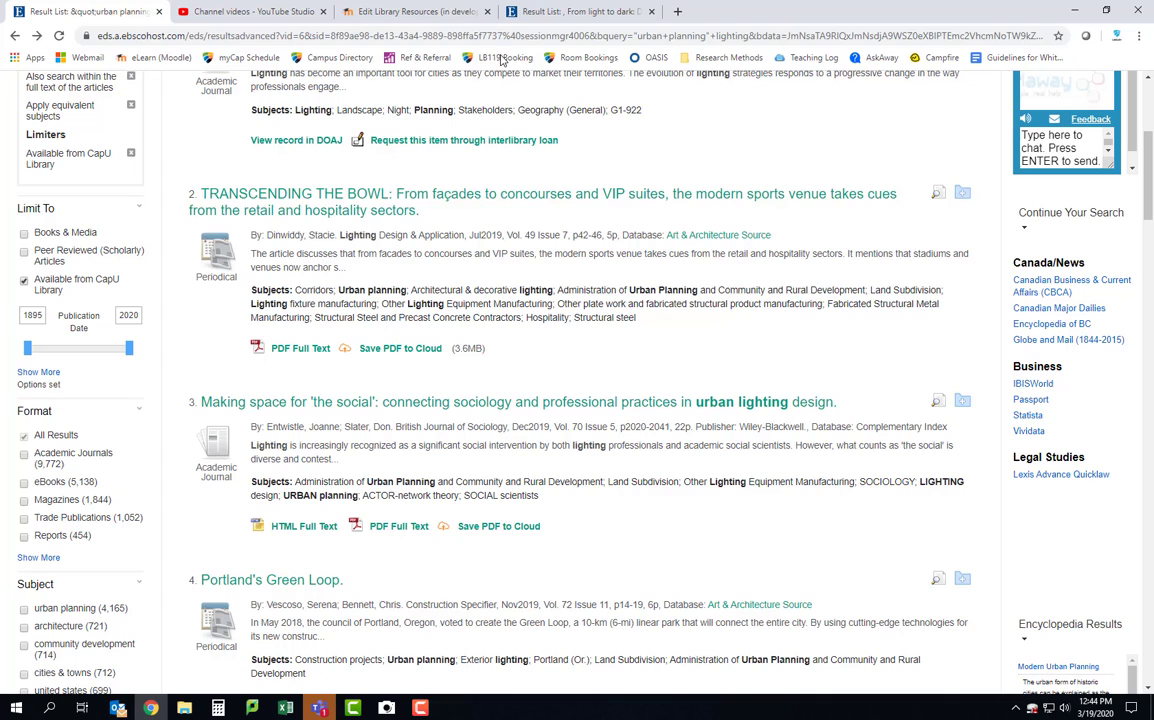
pyautogui.click(530, 11)
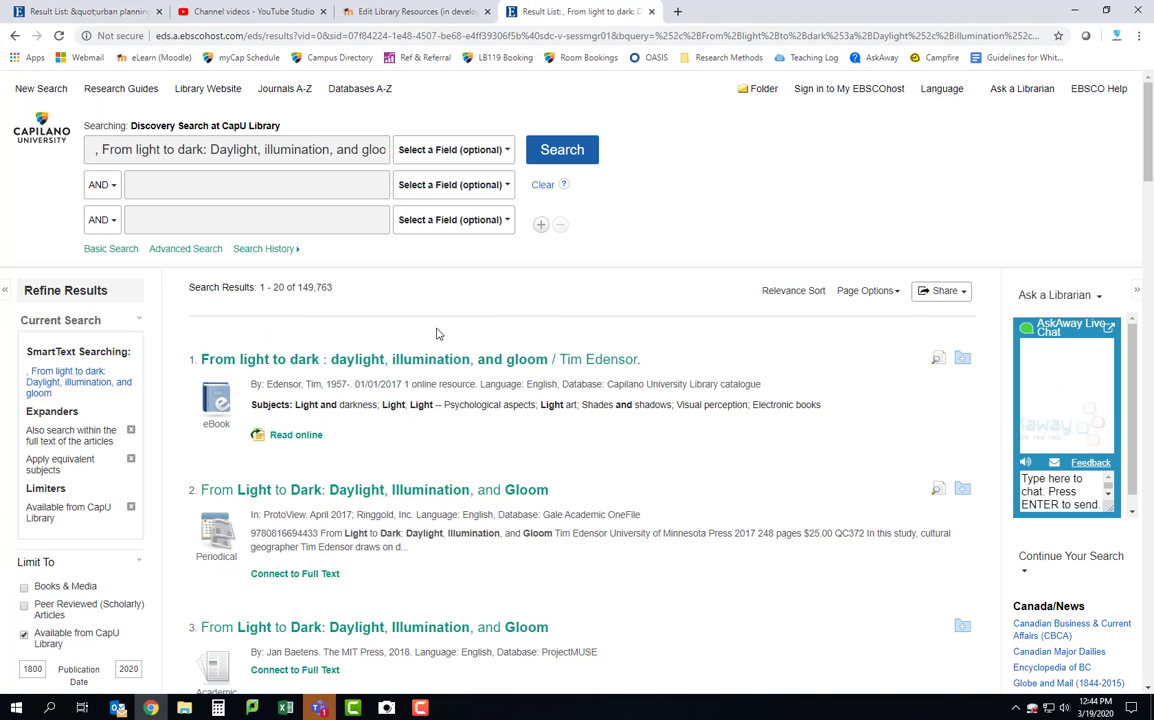